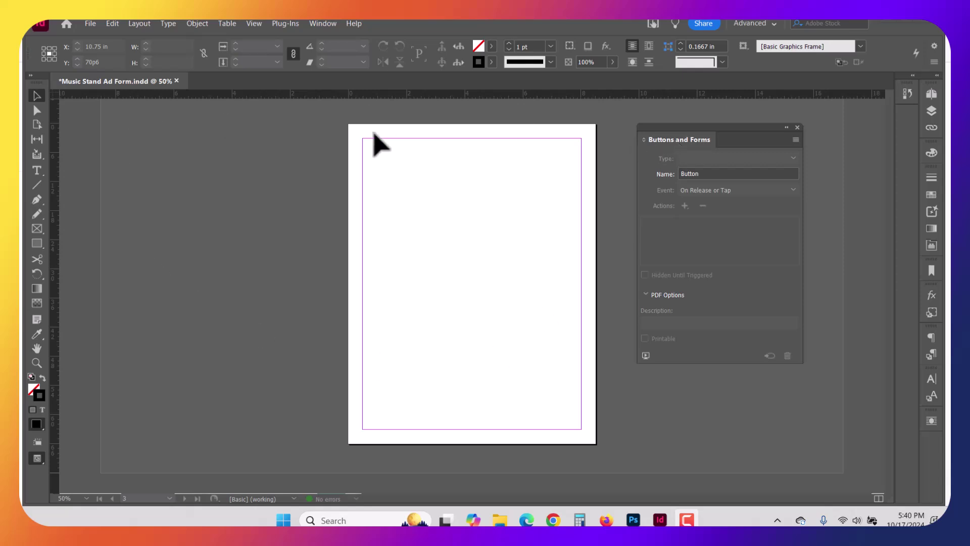
Browse the Window menu of panels and workspaces, leaving the workspace unchanged.
left_click(321, 23)
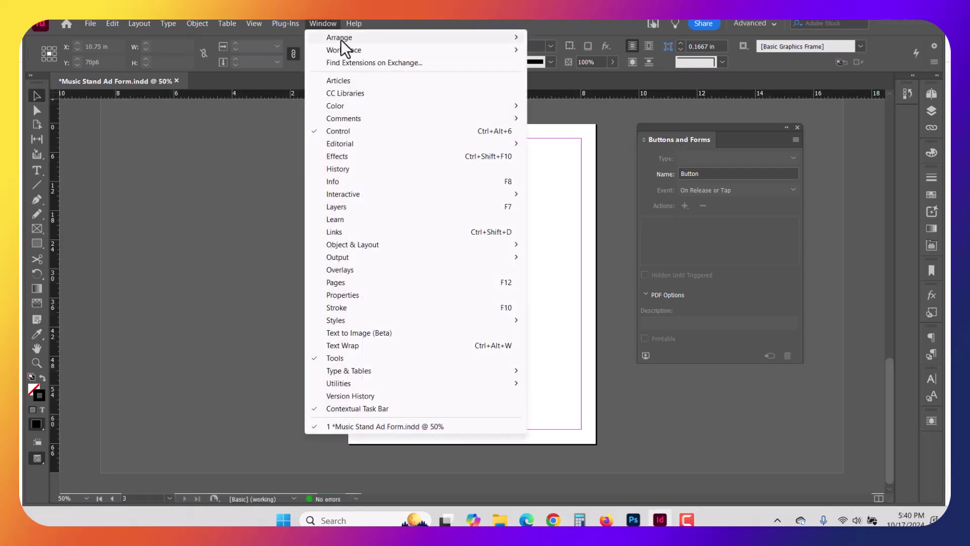
mouse_move(344, 51)
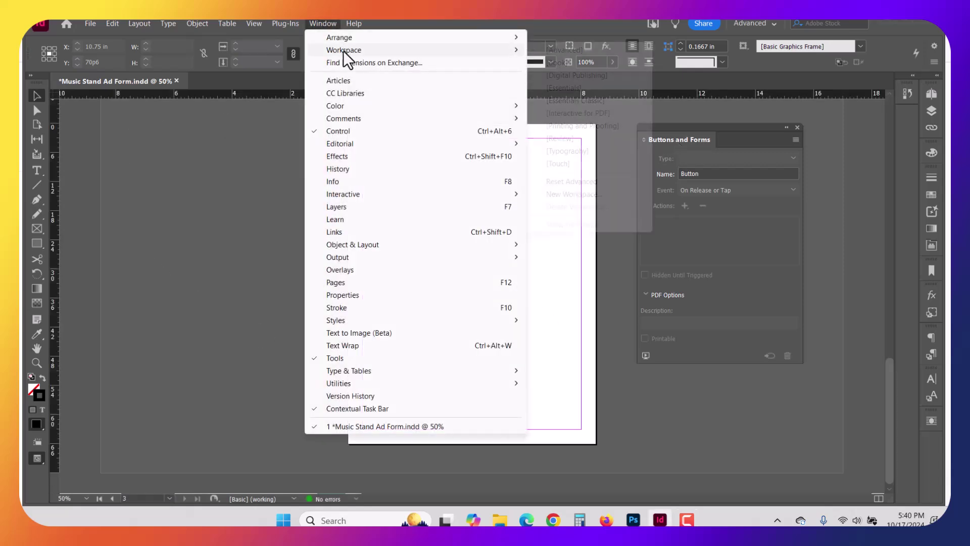
left_click(596, 14)
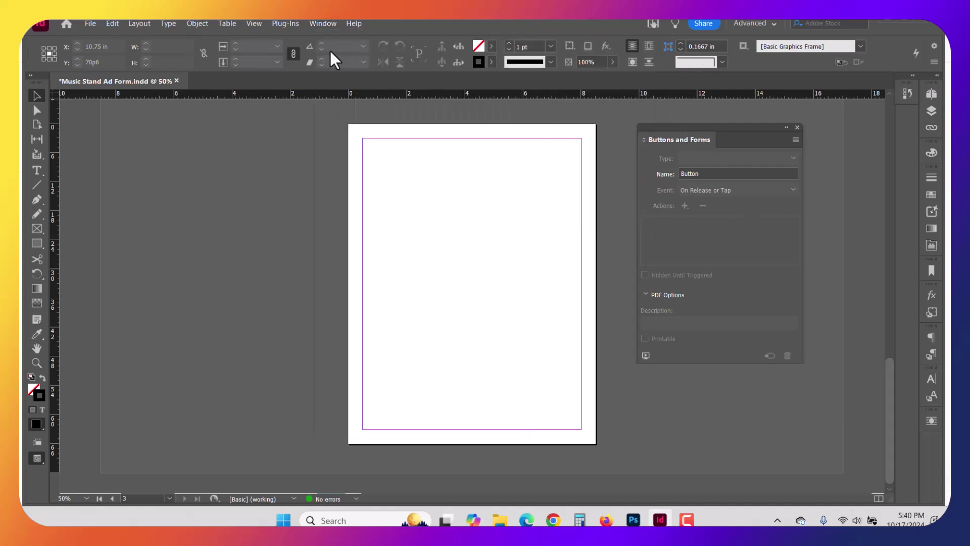
left_click(321, 24)
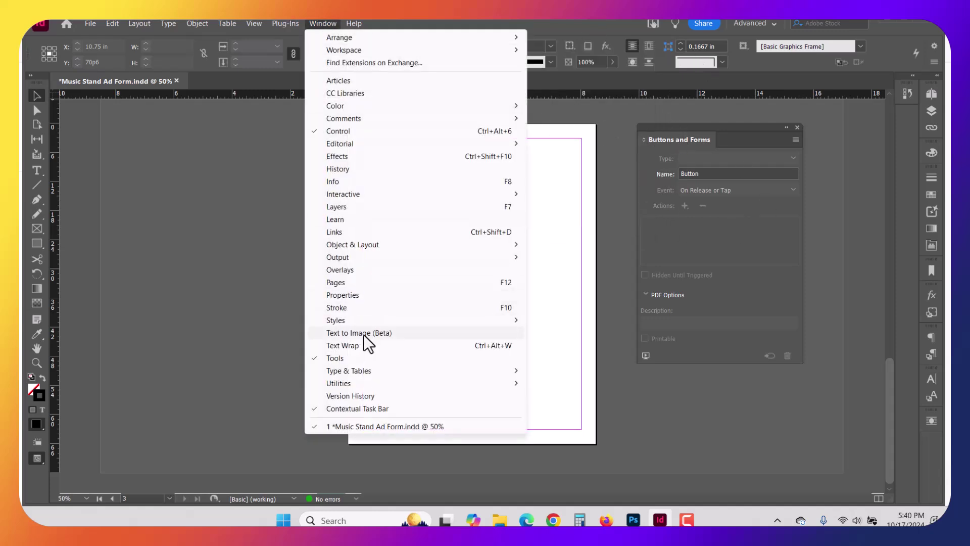
mouse_move(355, 195)
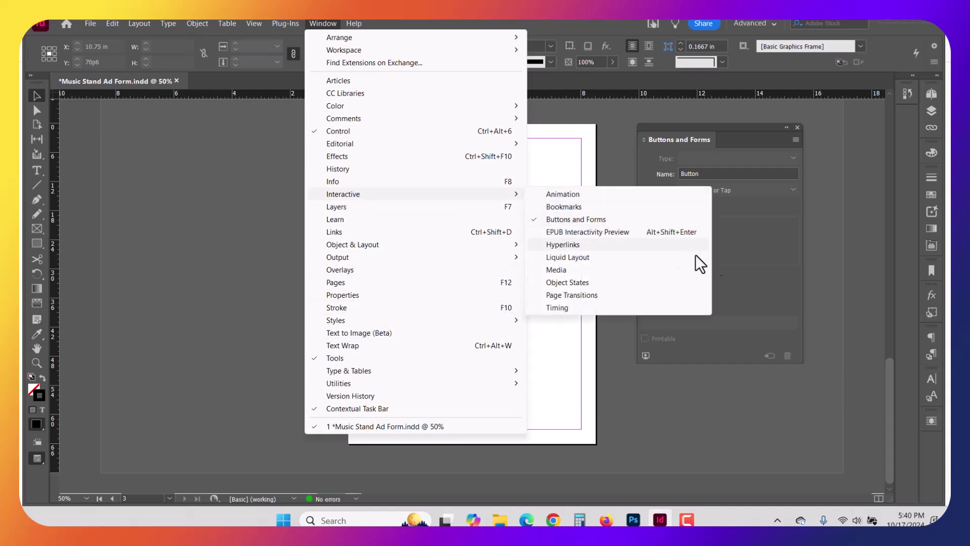
left_click(281, 239)
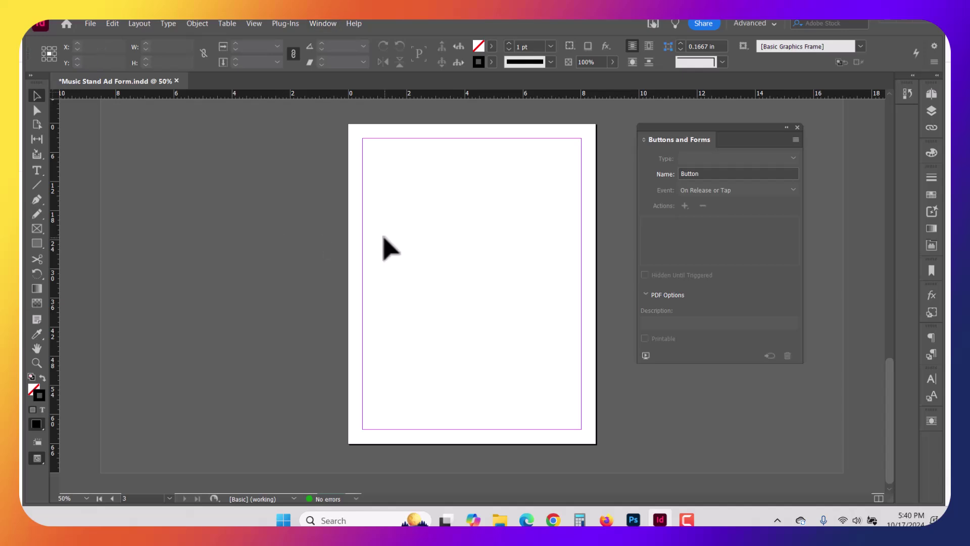
Zoom to 100% and draw a small square graphics frame near the page's top-left.
key("ctrl+1")
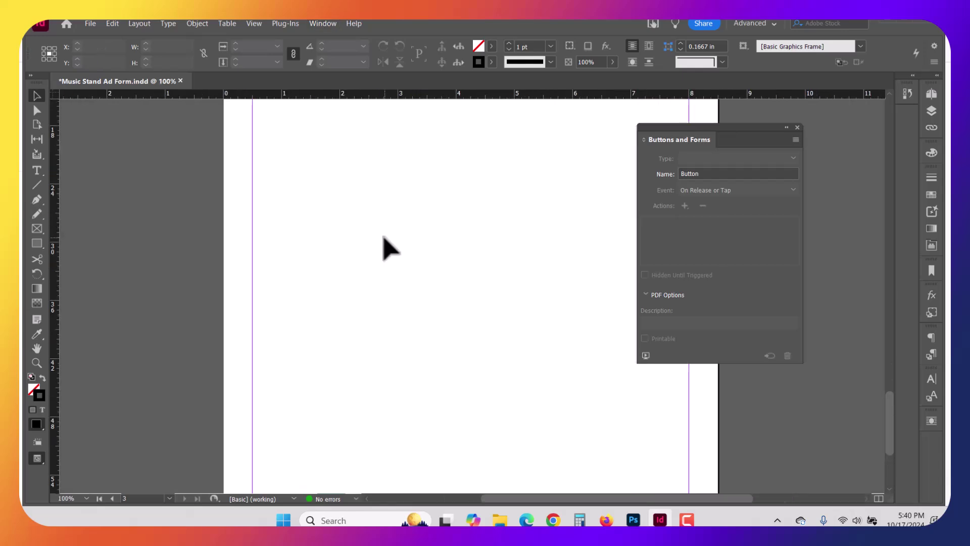
left_click_drag(364, 217, 329, 331)
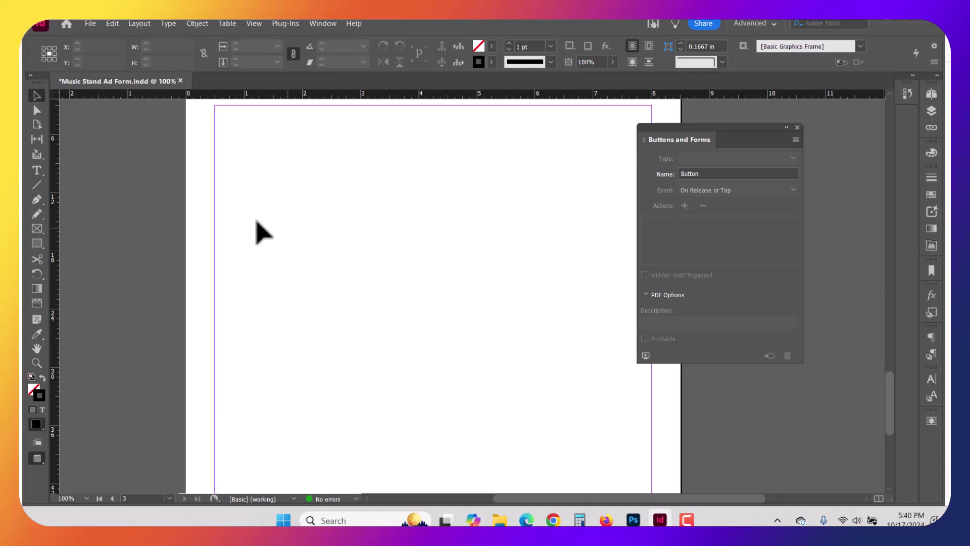
left_click(36, 228)
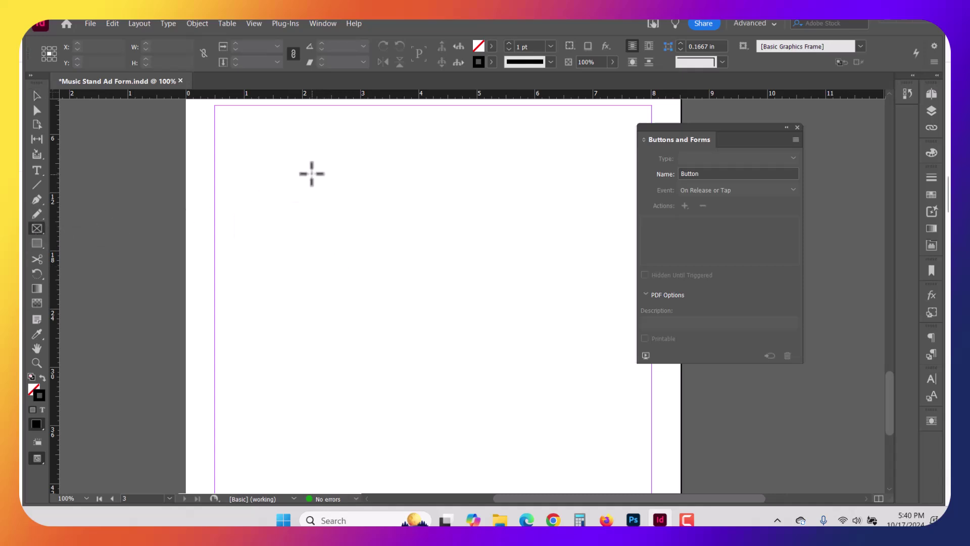
left_click_drag(312, 174, 354, 215)
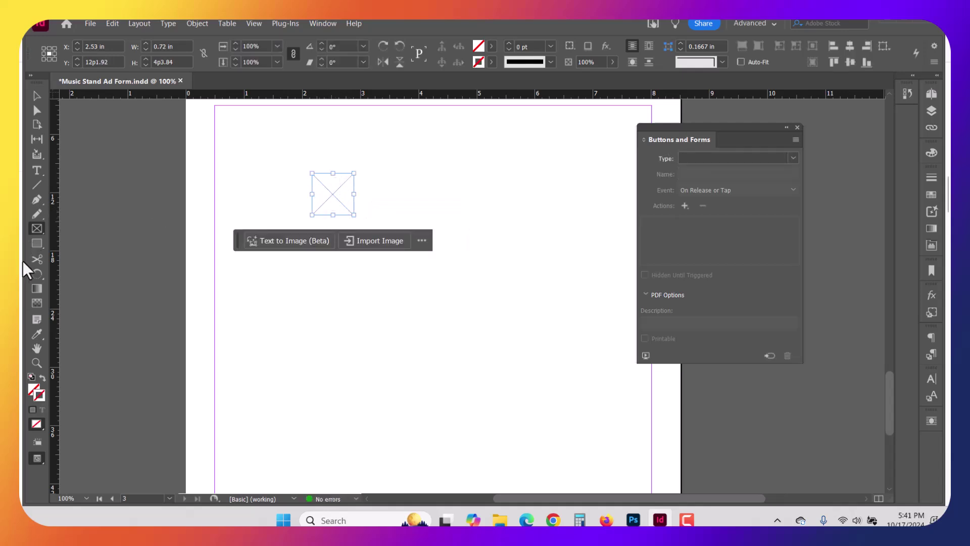
Draw a larger square rectangle around the small frame and fill it with Paper.
left_click(37, 244)
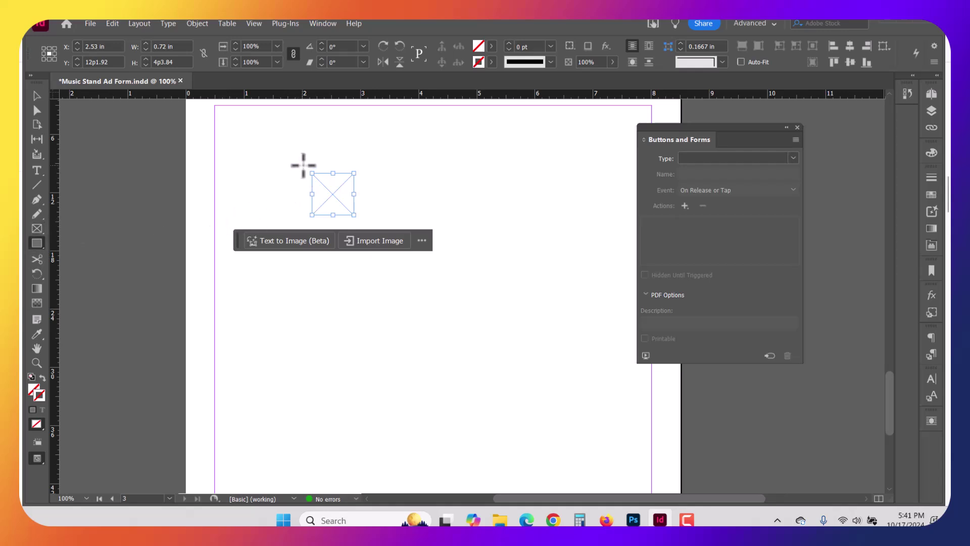
left_click_drag(303, 166, 360, 222)
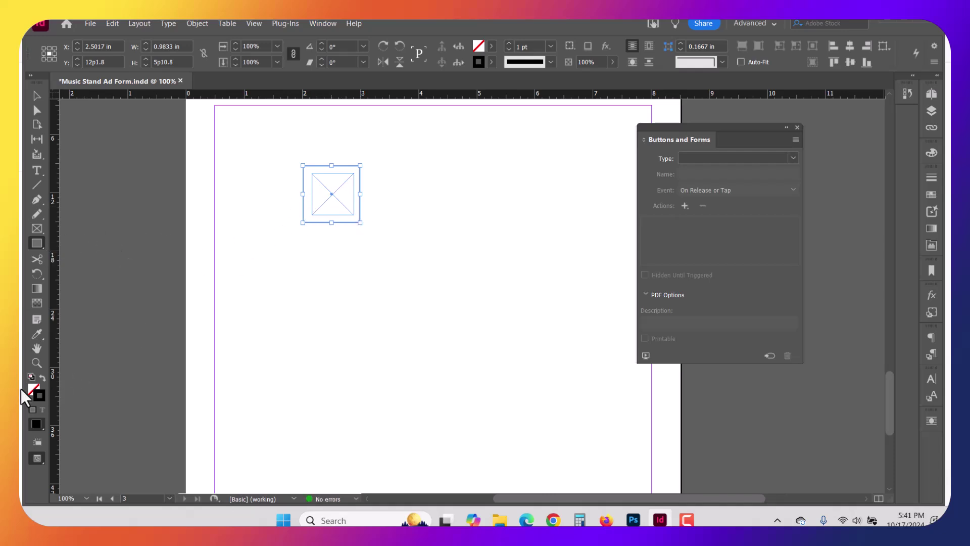
left_click(930, 194)
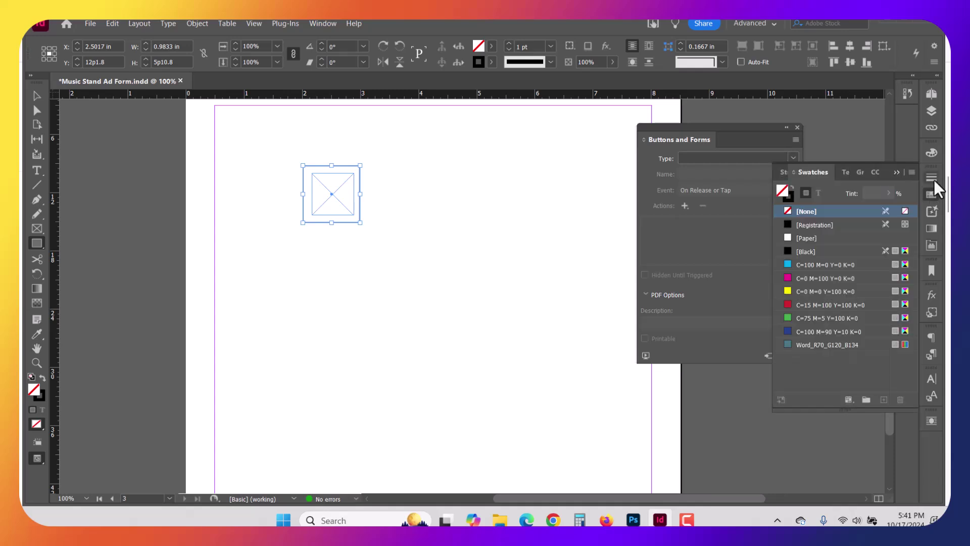
left_click(788, 238)
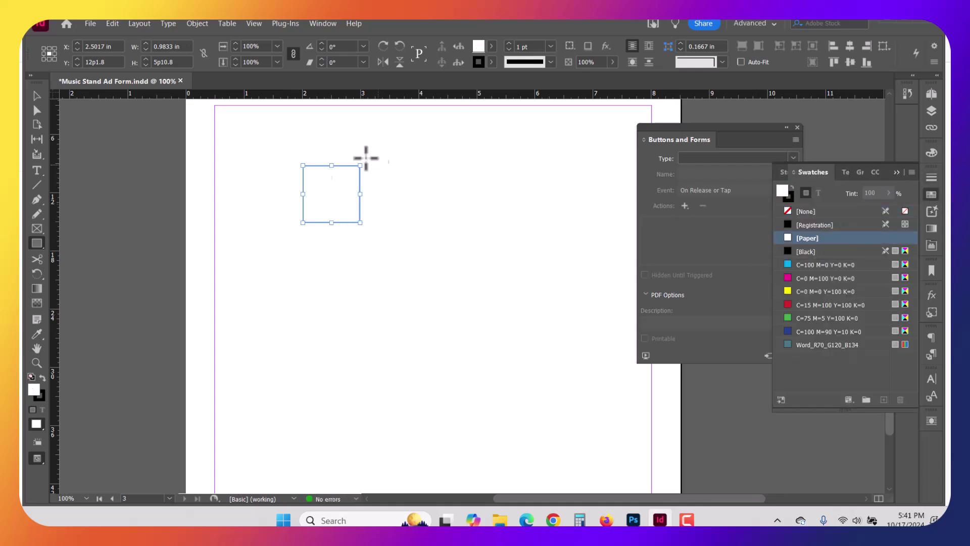
Send the white square to the back behind the small graphics frame.
left_click(36, 94)
left_click(197, 23)
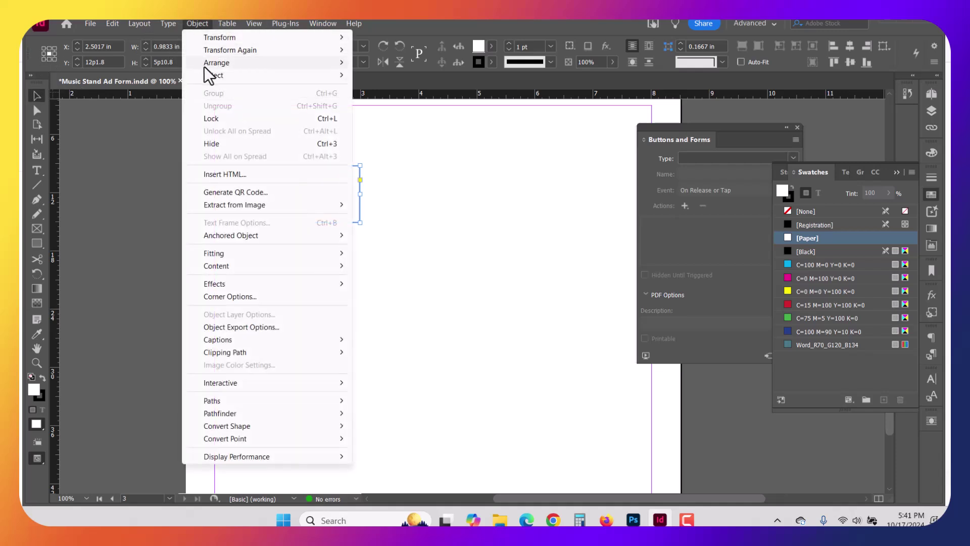
mouse_move(213, 63)
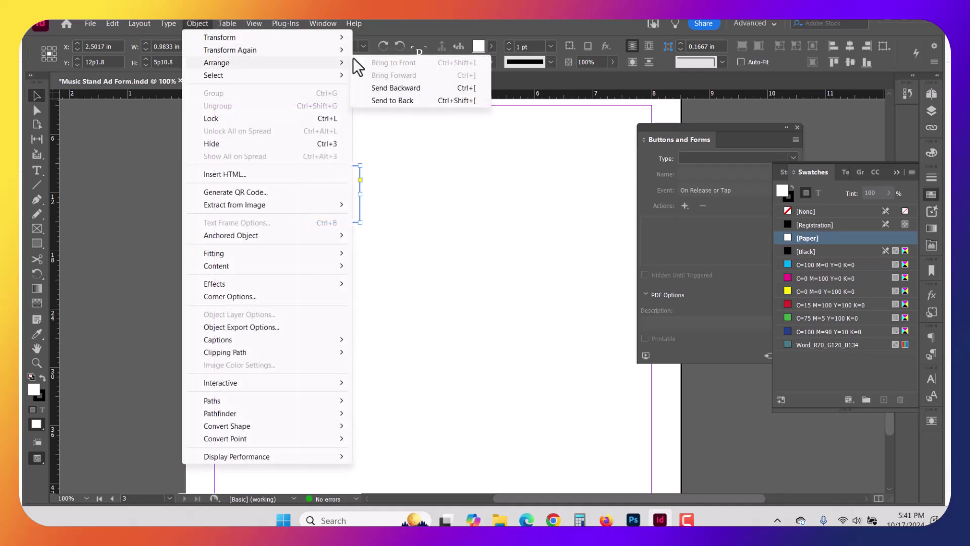
left_click(396, 100)
Align the inner frame and white square on their horizontal centres, then reselect the inner frame.
left_click(329, 212)
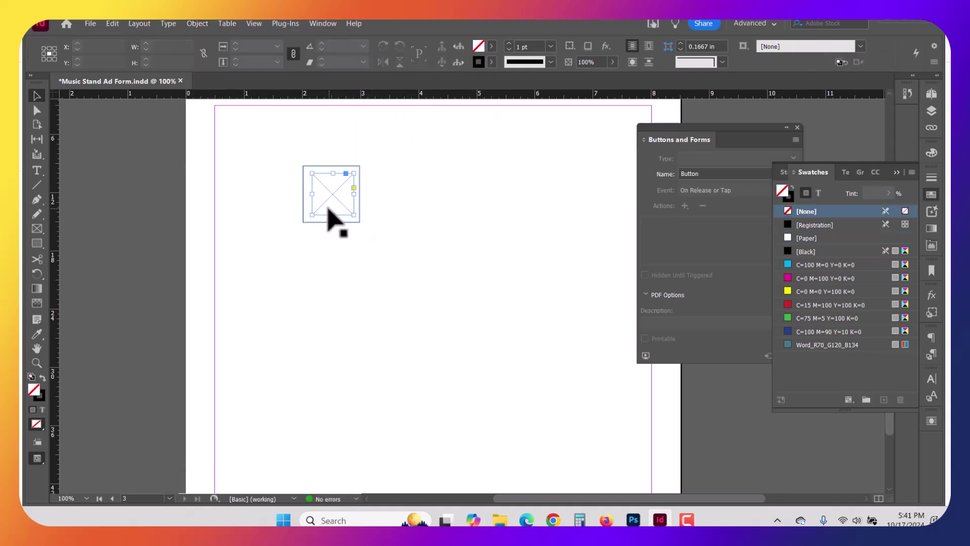
left_click(331, 208)
left_click(322, 197, "shift")
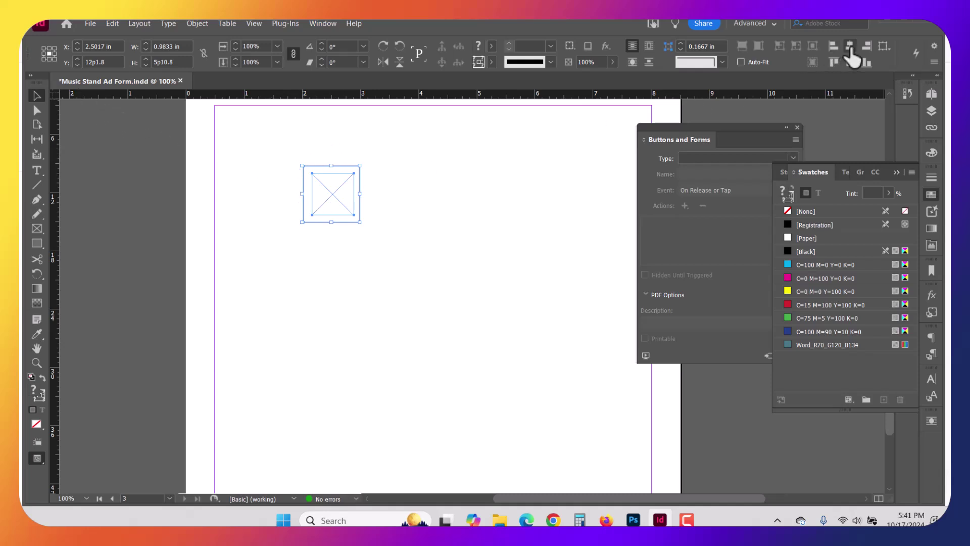
left_click(850, 46)
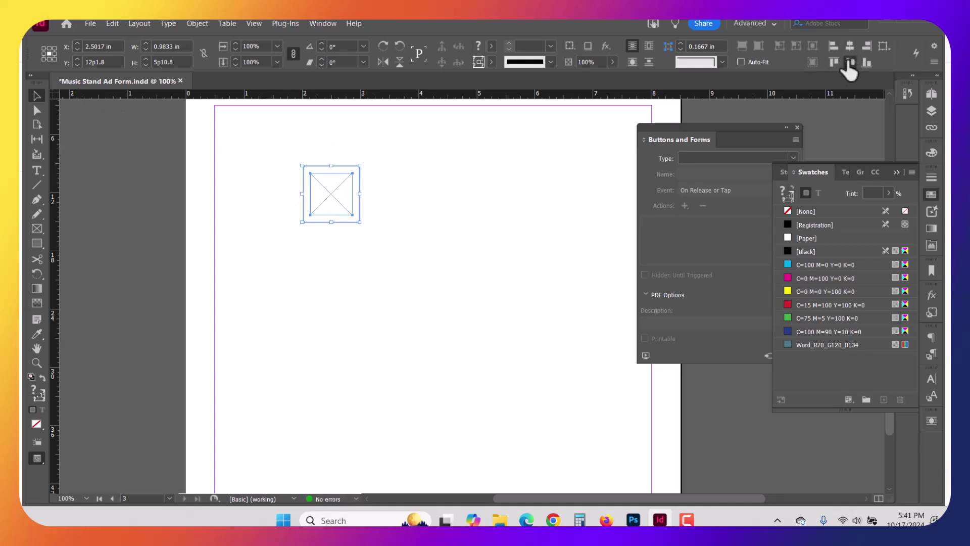
left_click(425, 257)
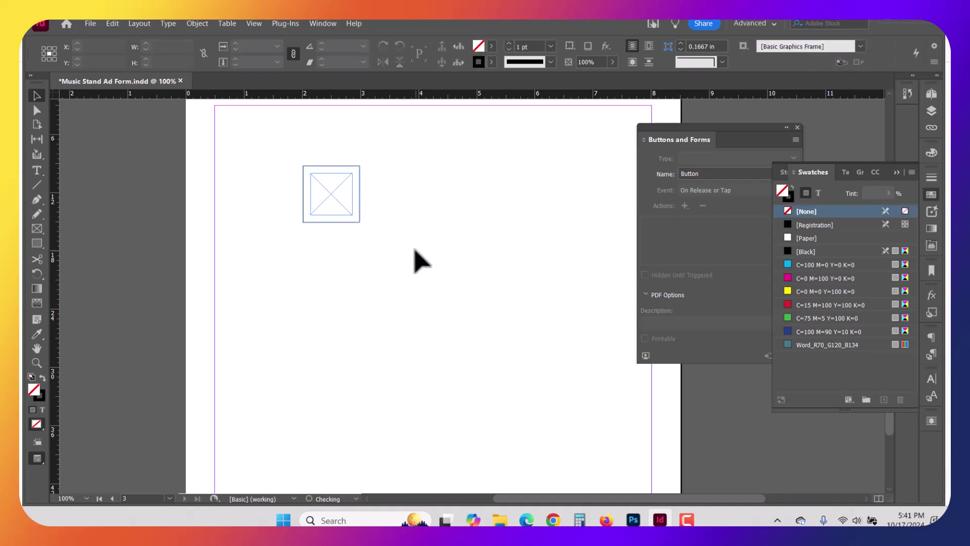
left_click(341, 209)
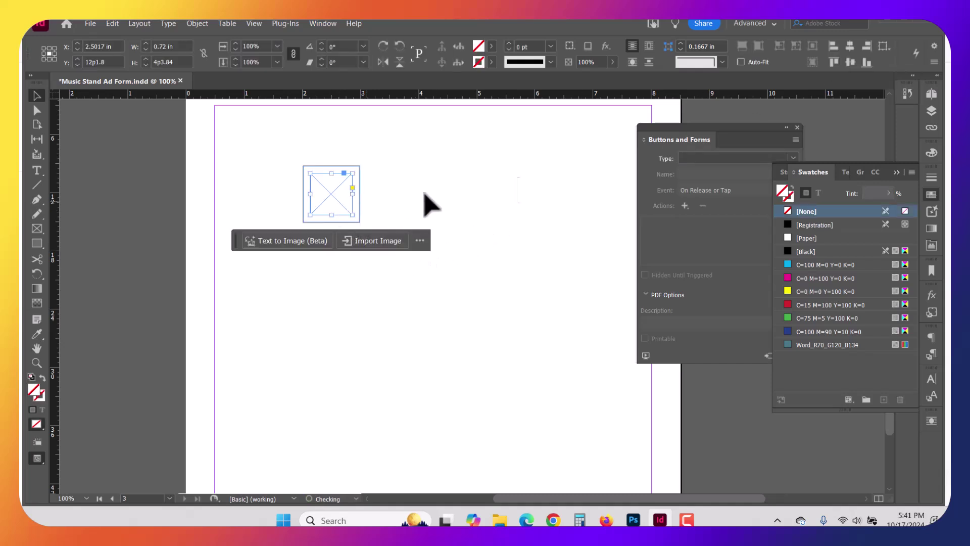
Alt-drag the button frame downward to make two copies stacked below the original.
left_click_drag(741, 123, 624, 130)
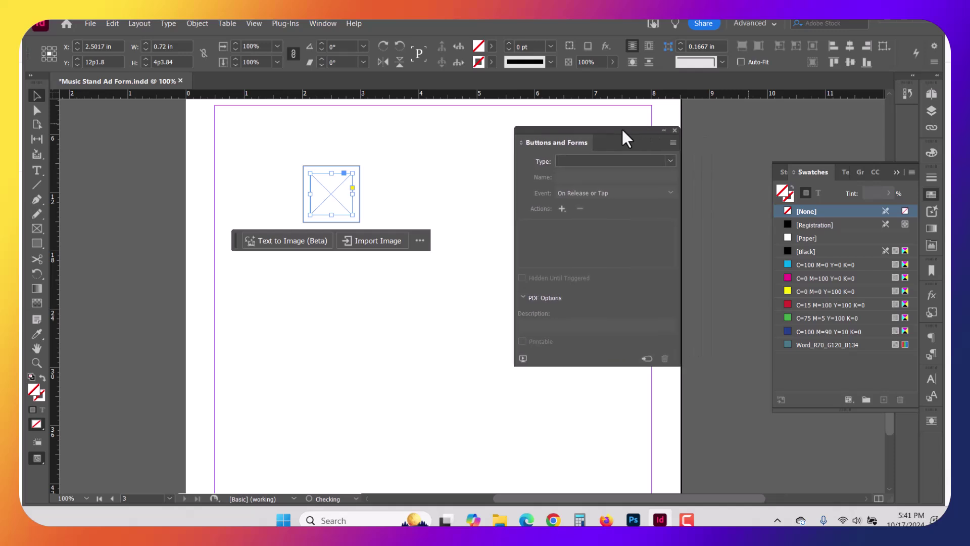
left_click(375, 184)
left_click(340, 217)
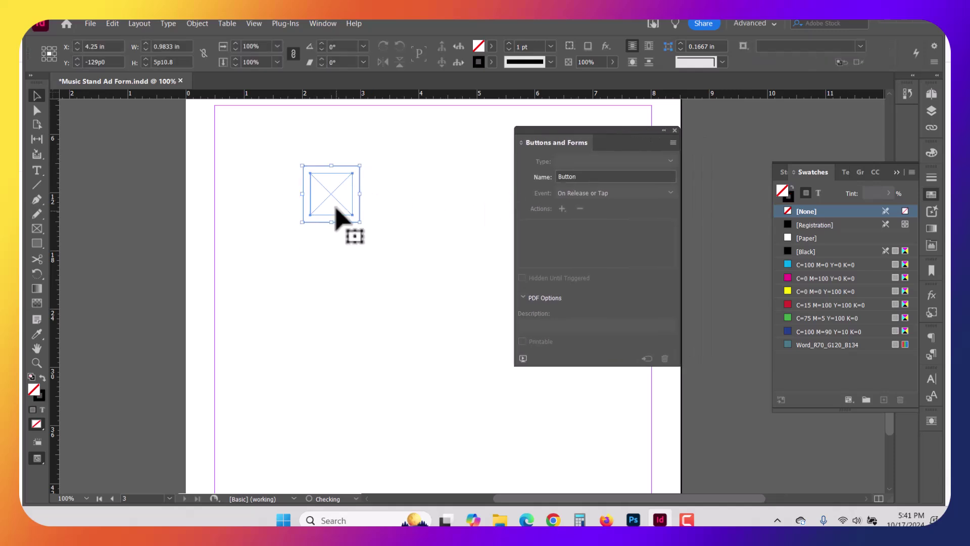
left_click_drag(333, 198, 326, 323)
left_click(377, 318)
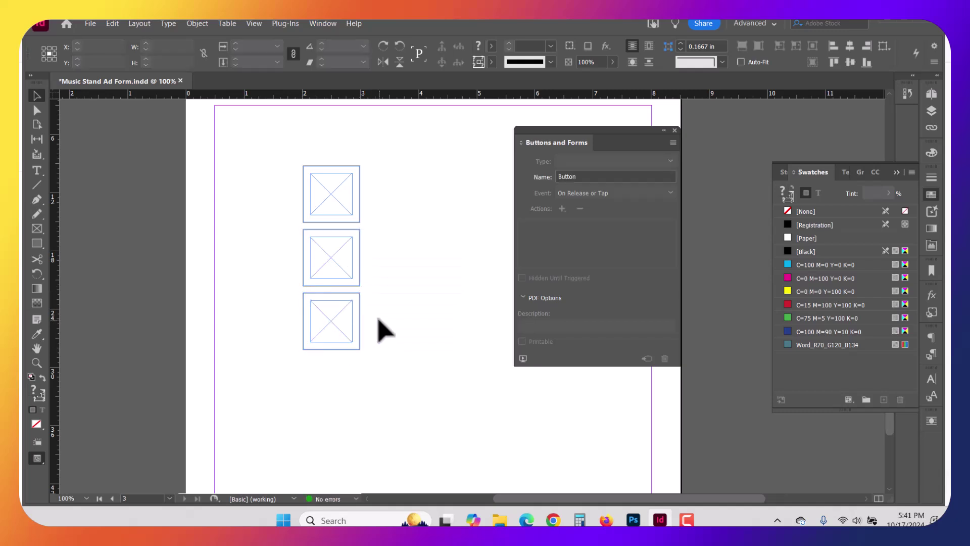
Select all three stacked placeholder frames together.
left_click(338, 201)
left_click(341, 272, "shift")
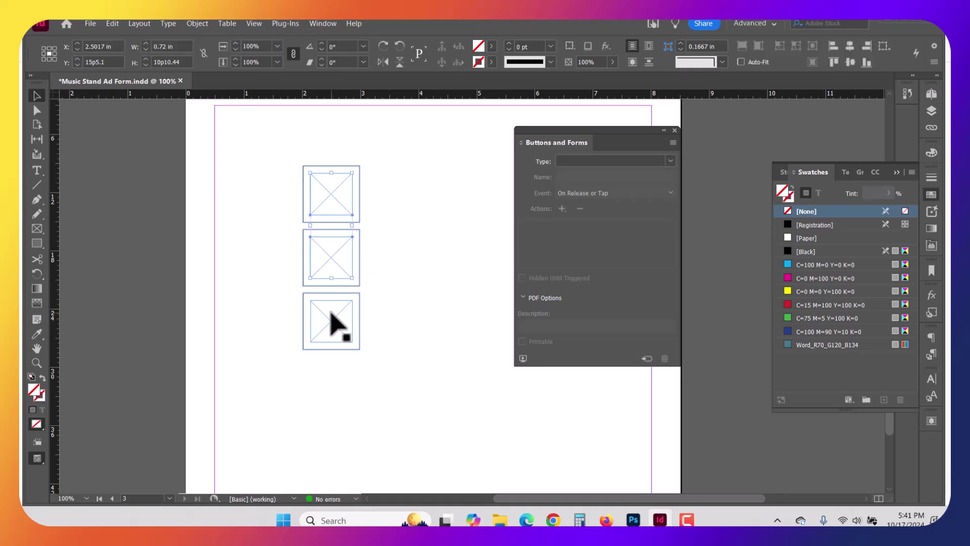
left_click(335, 328, "shift")
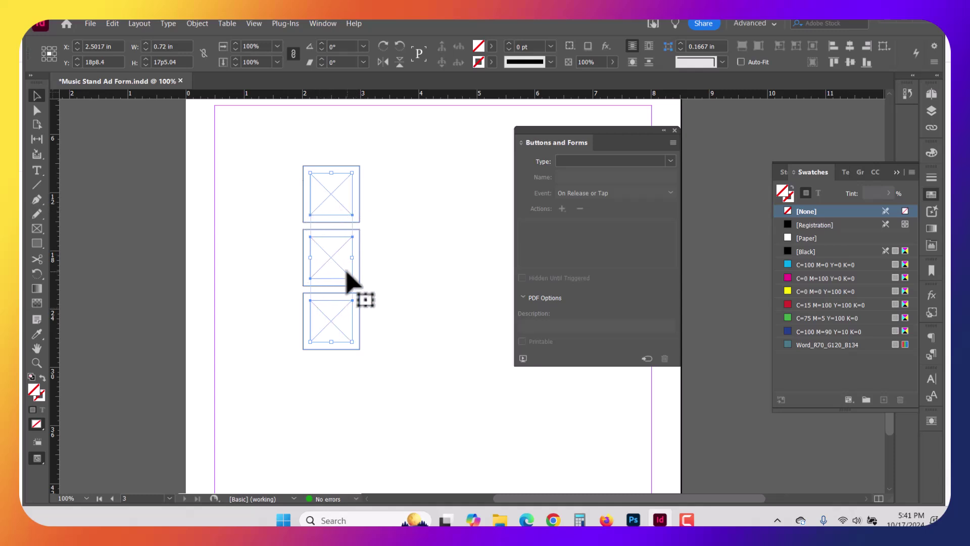
Set the three frames' form field type to Radio Button, then deselect them.
left_click(601, 160)
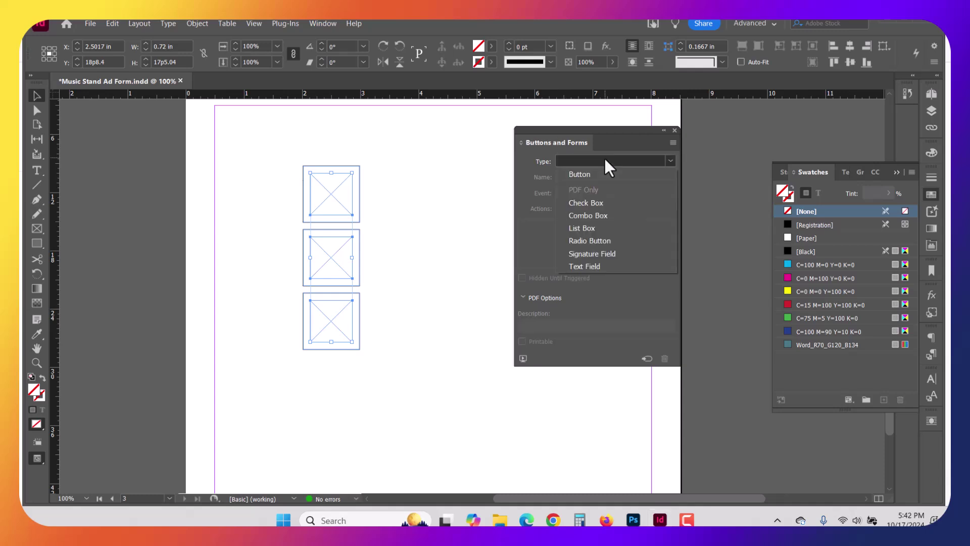
left_click(581, 241)
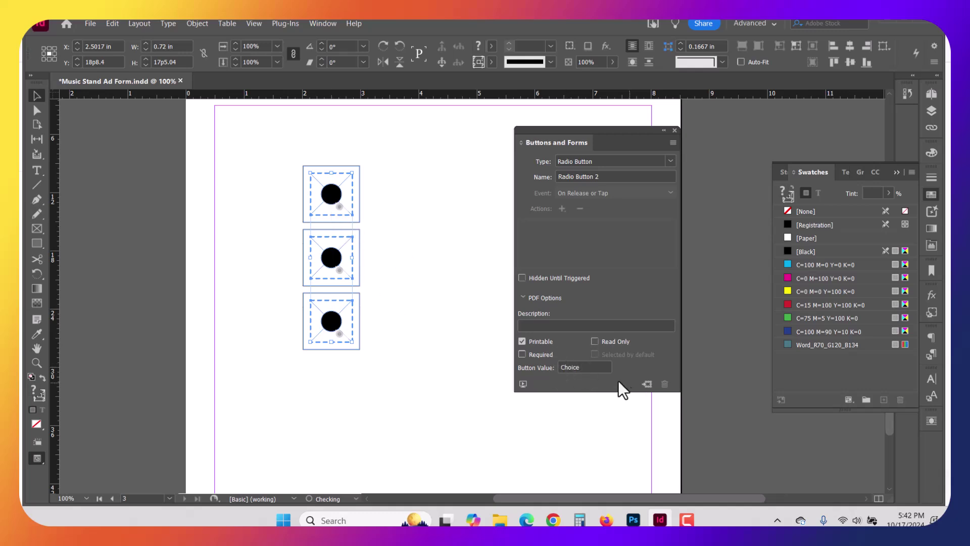
left_click(374, 251)
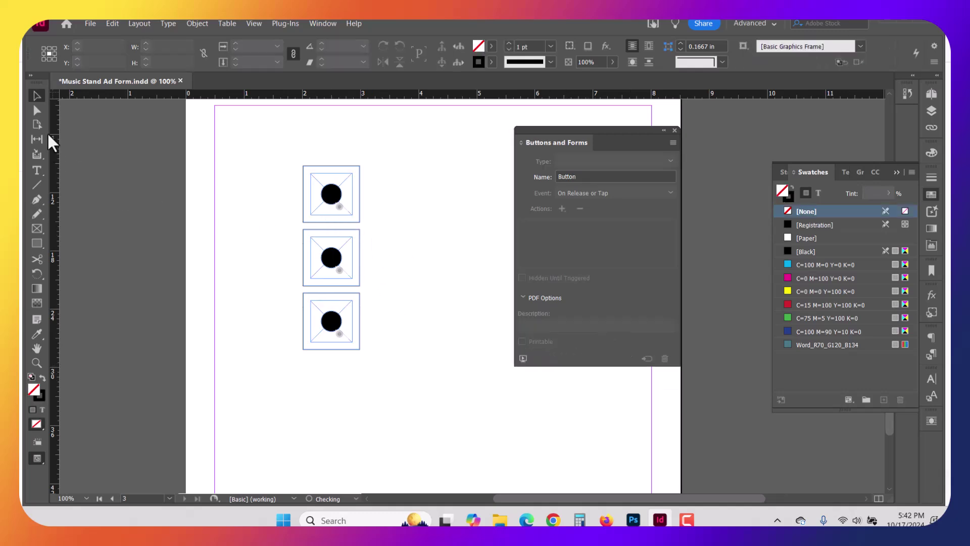
Create a text frame reading 'Apples' to the right of the top radio button.
left_click(39, 169)
left_click_drag(367, 174, 479, 214)
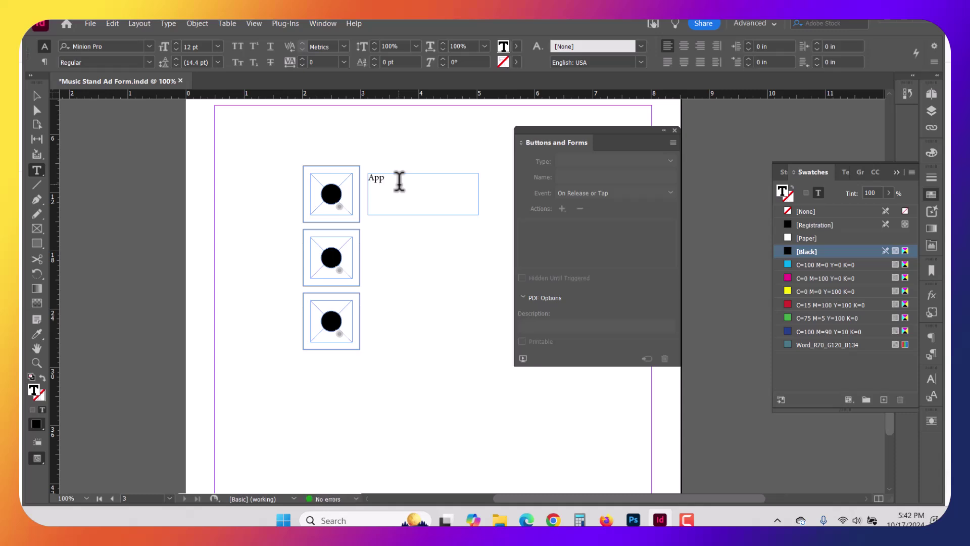
left_click(37, 95)
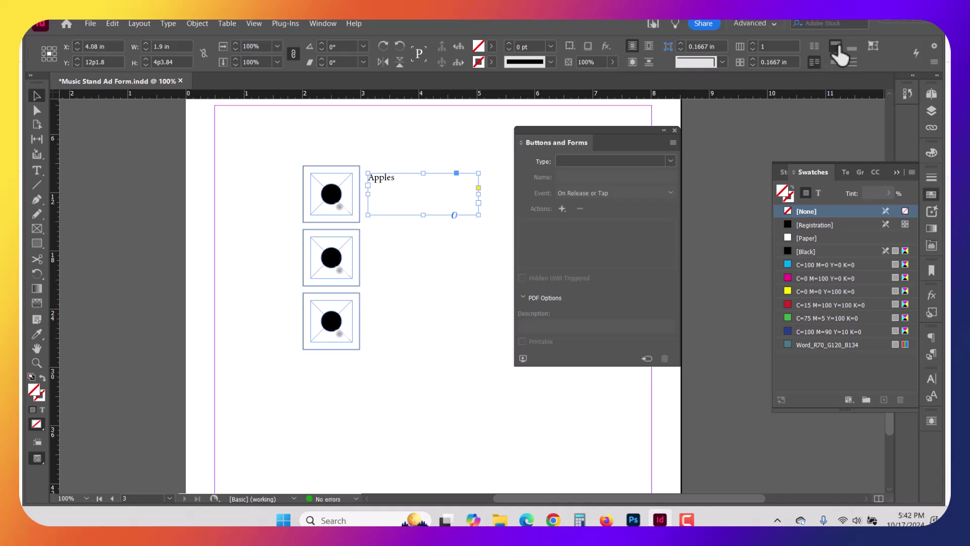
Centre Apples vertically in its frame and keep it left-aligned horizontally.
left_click(835, 62)
left_click(931, 335)
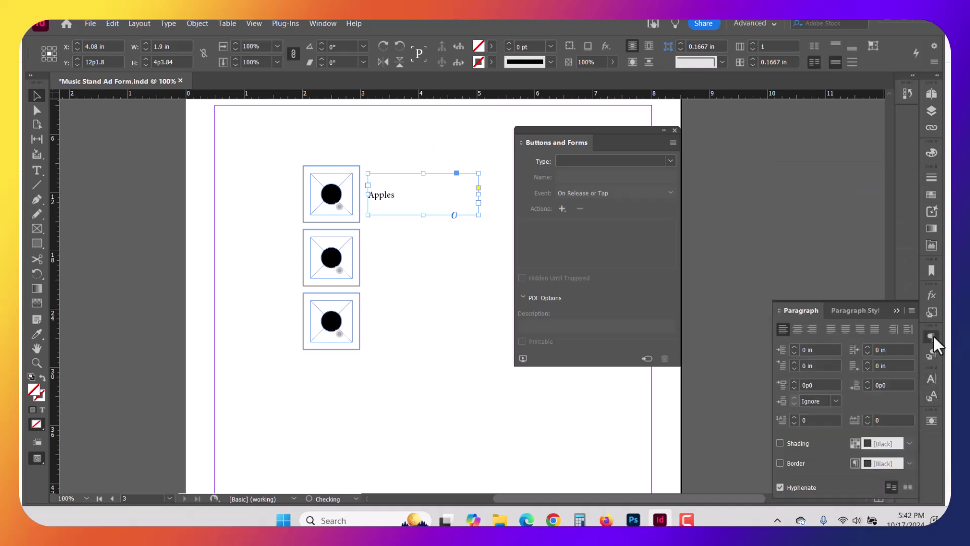
left_click(798, 331)
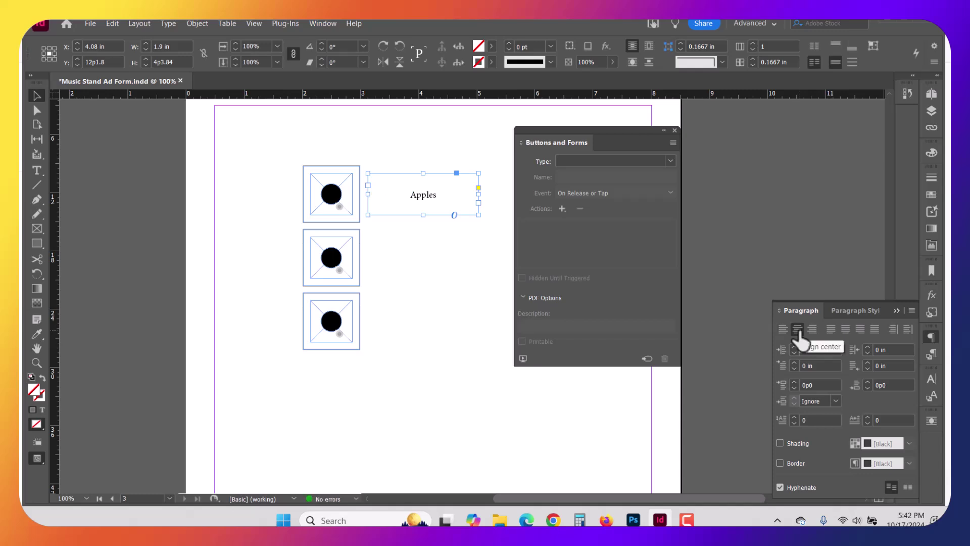
left_click(784, 329)
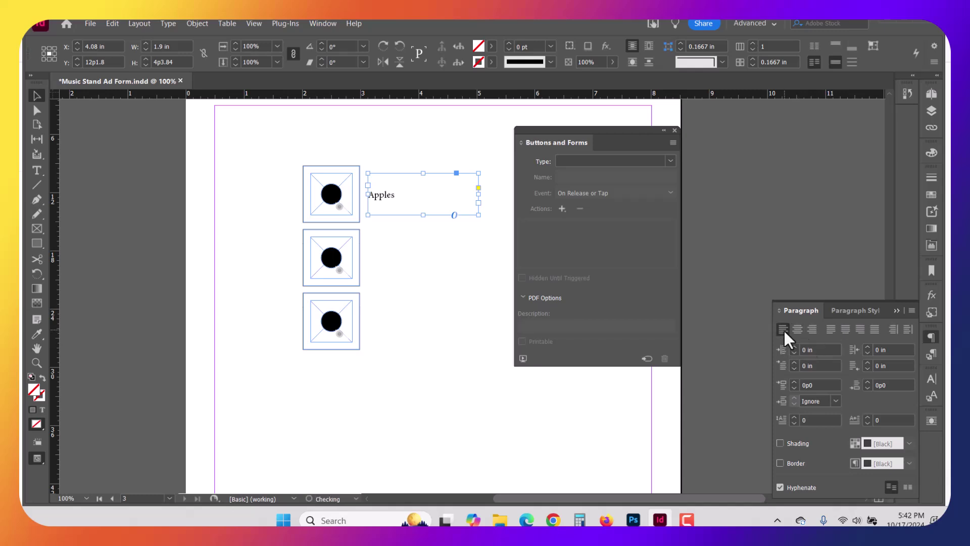
Set the Apples label to 24 pt and duplicate it beside the lower radio buttons.
left_click(928, 378)
left_click(835, 418)
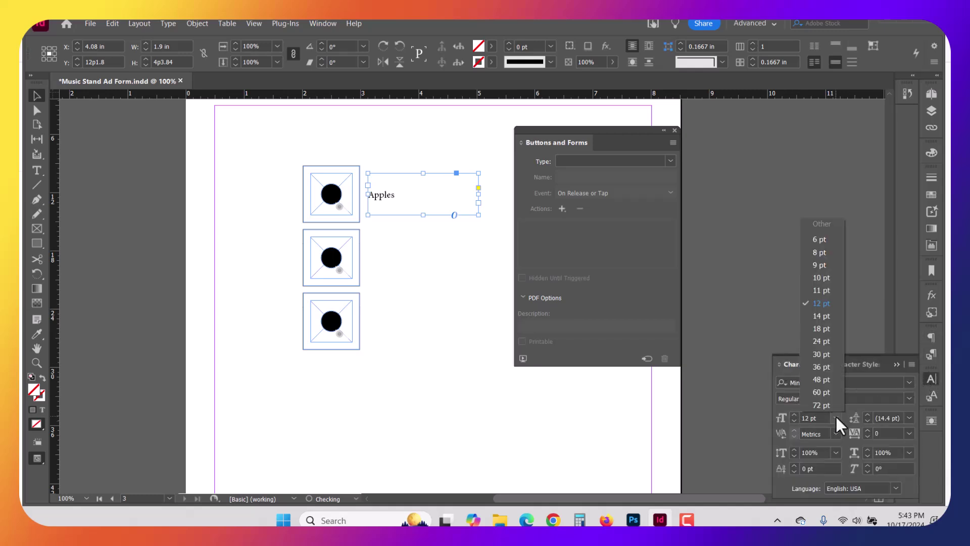
left_click(821, 341)
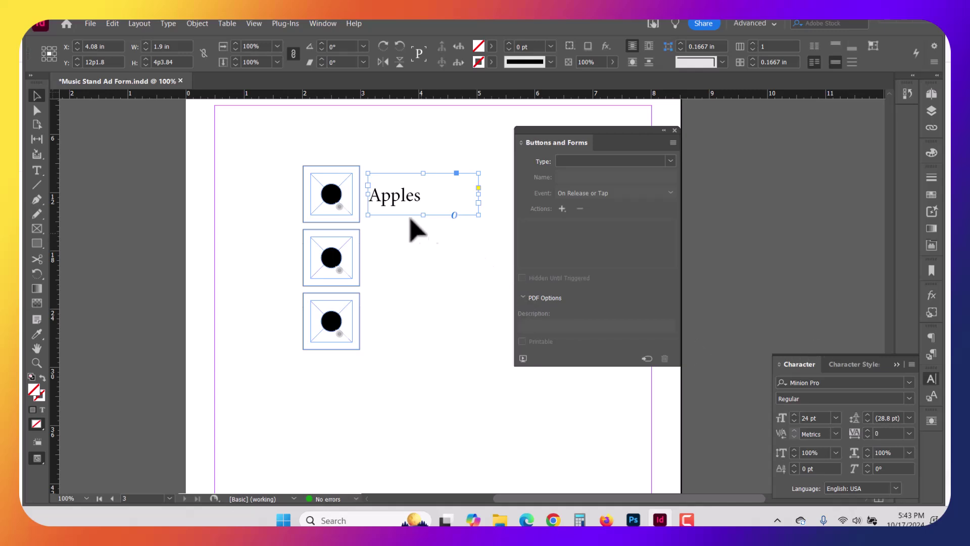
left_click_drag(411, 207, 410, 336)
Retype the second and third labels as Pears and Bananas.
double_click(404, 260)
double_click(404, 260)
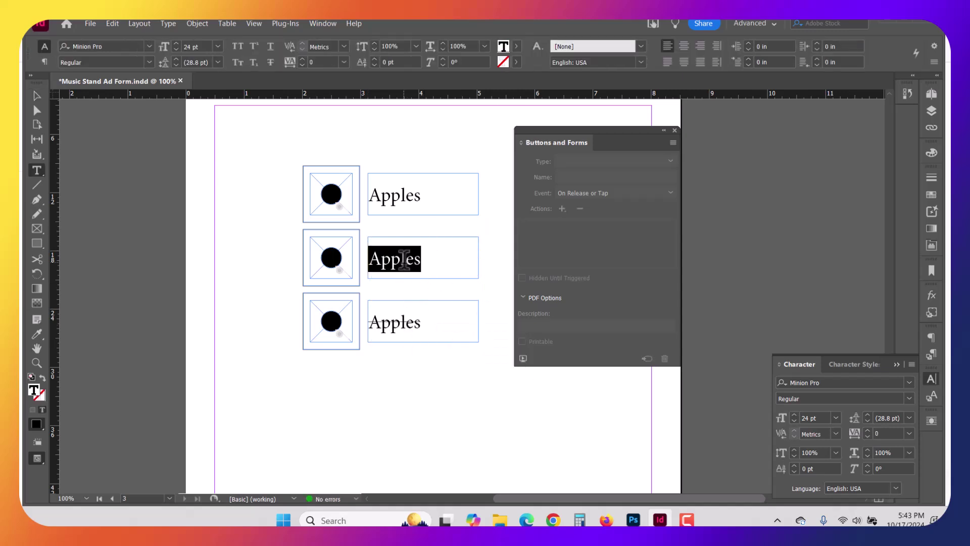
type("Pears")
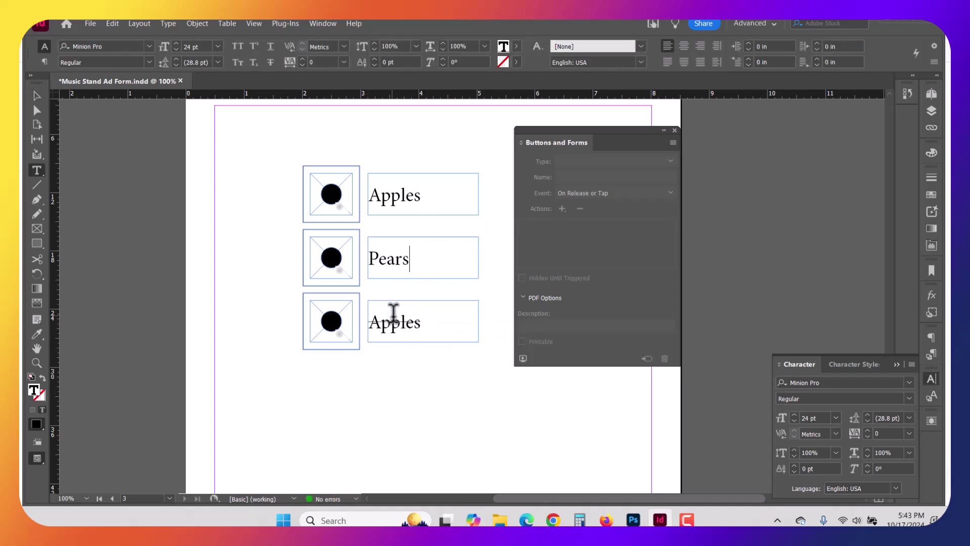
double_click(393, 324)
type("Bananas")
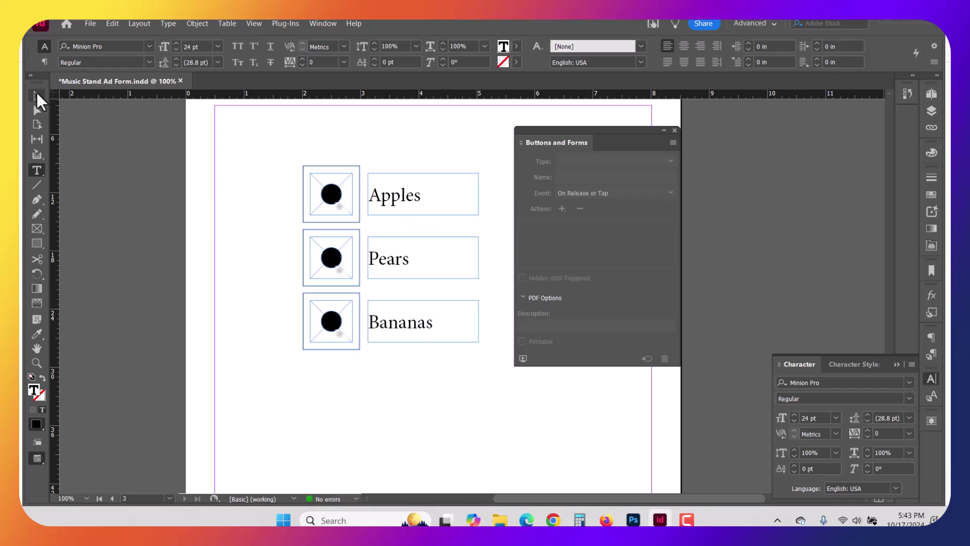
Select the Apples radio button to edit its button settings.
left_click(36, 94)
left_click(309, 182)
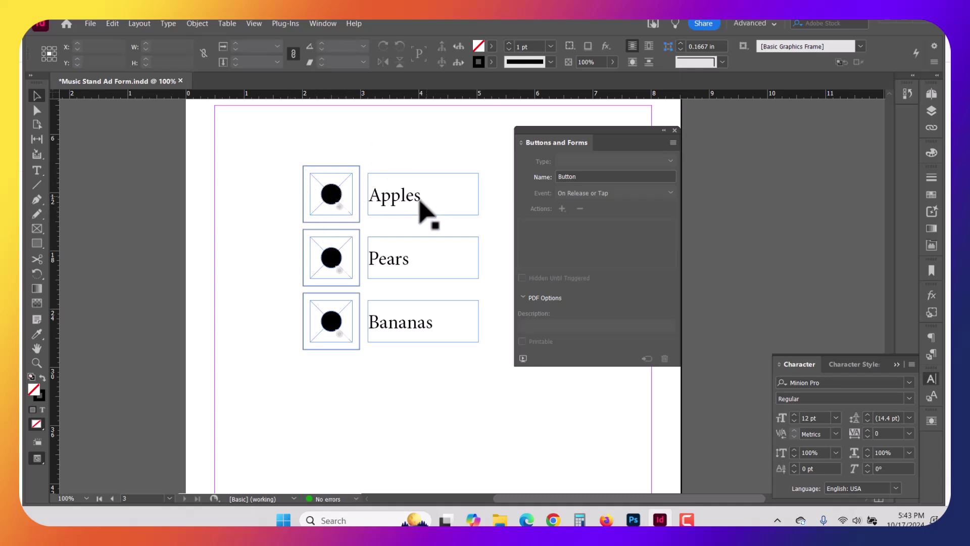
left_click(347, 211)
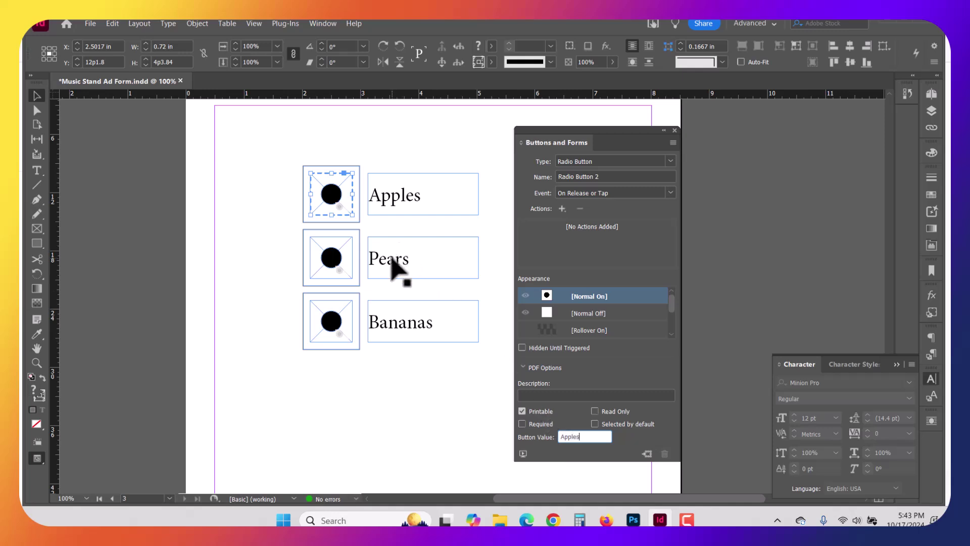
Give the Pears and Bananas radio buttons their matching button values, then deselect.
left_click(351, 255)
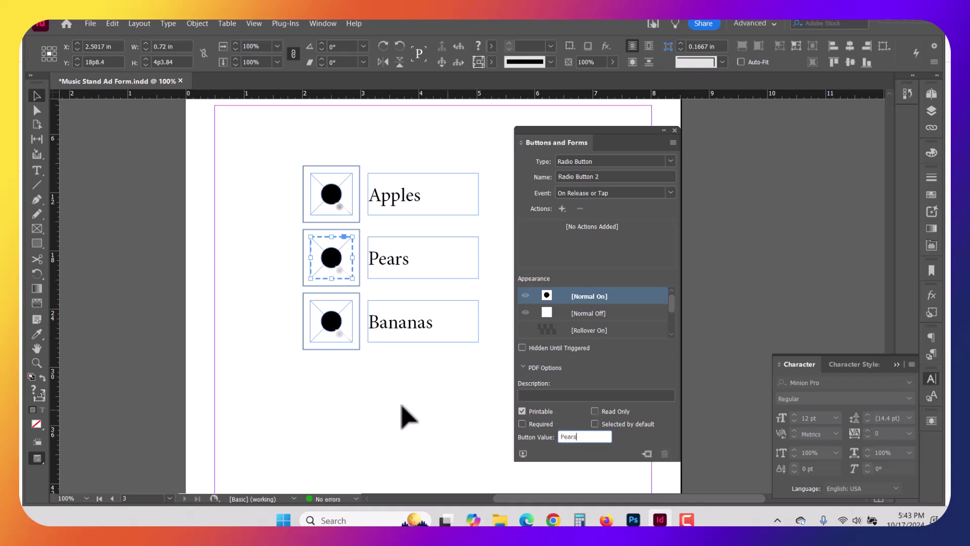
left_click(339, 344)
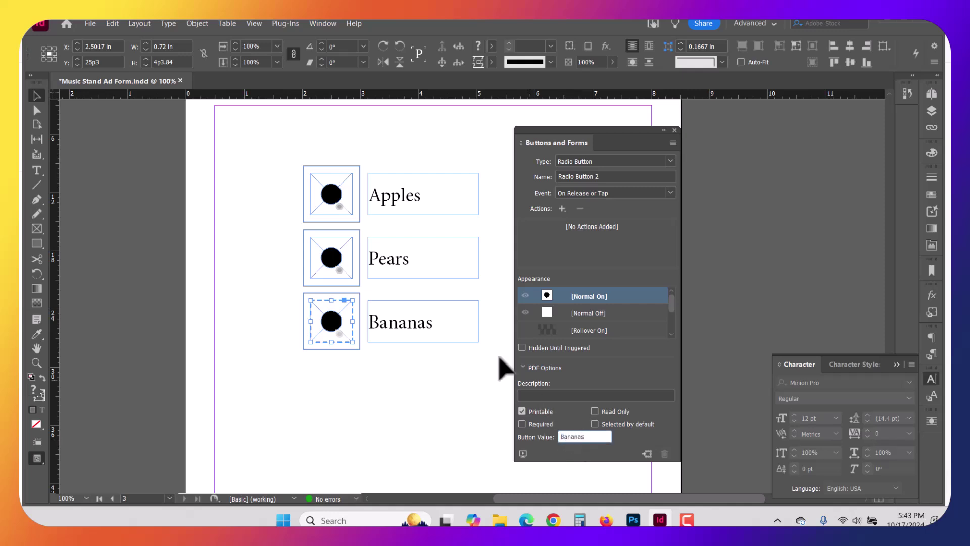
left_click(427, 381)
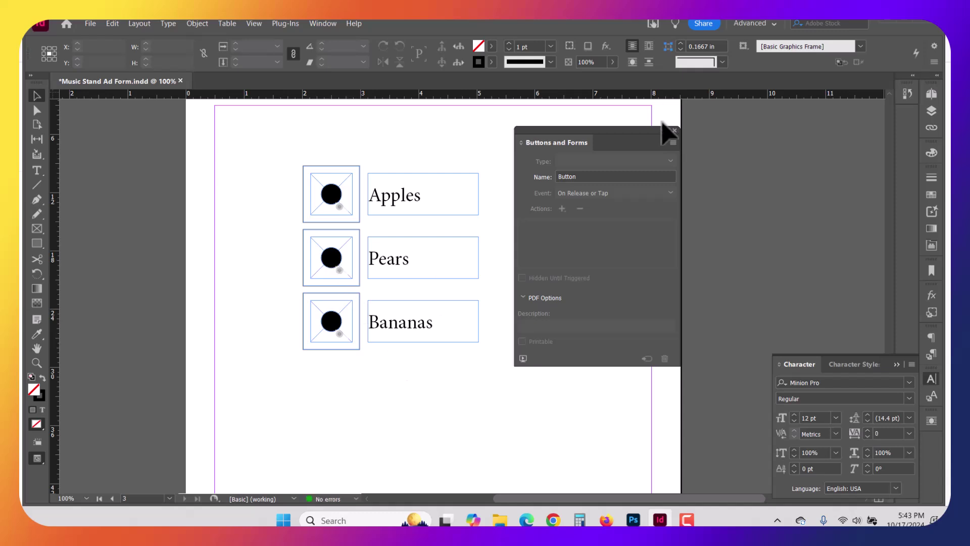
Duplicate the Apples button's frame and trial-stretch it over the three rows, undoing the attempts.
left_click_drag(642, 140, 827, 121)
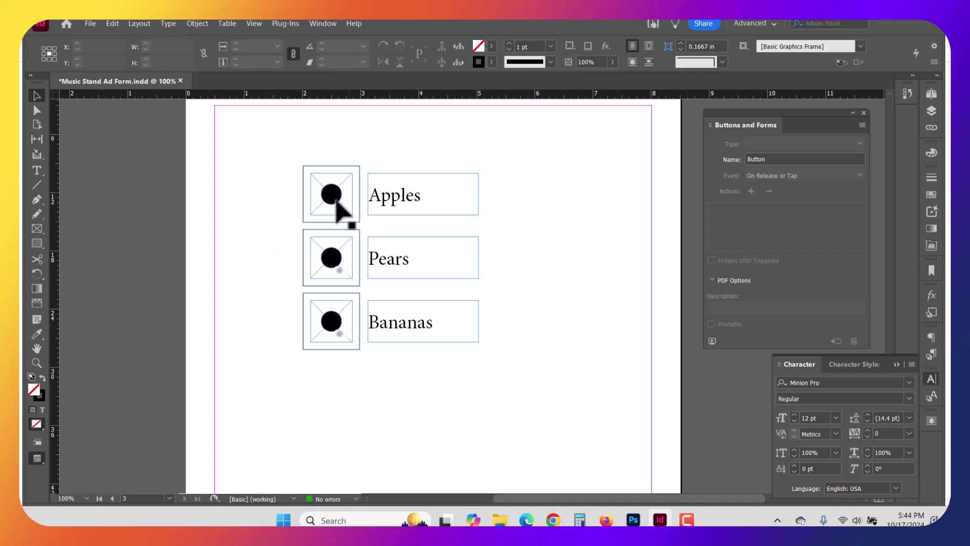
left_click_drag(303, 217, 505, 366)
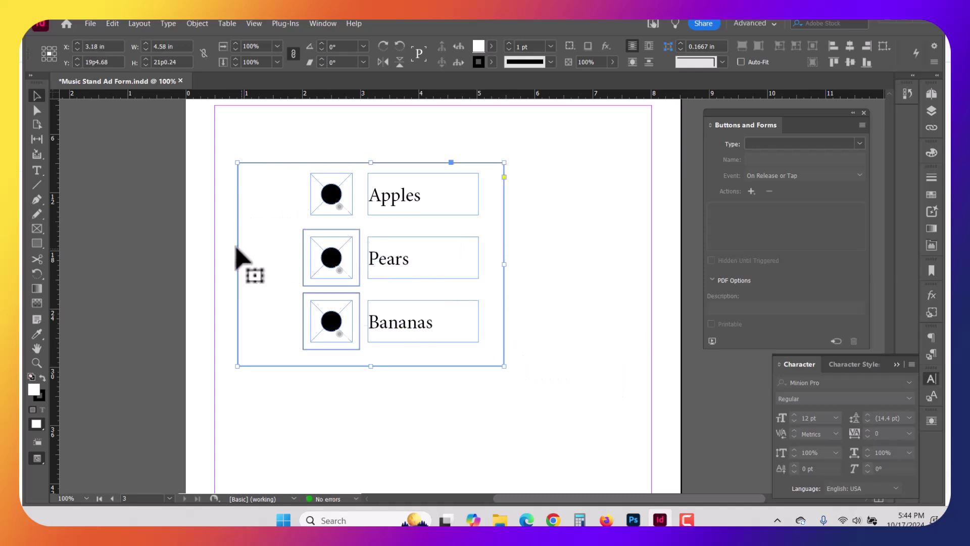
left_click_drag(237, 264, 286, 263)
key("ctrl+z")
key("ctrl+z")
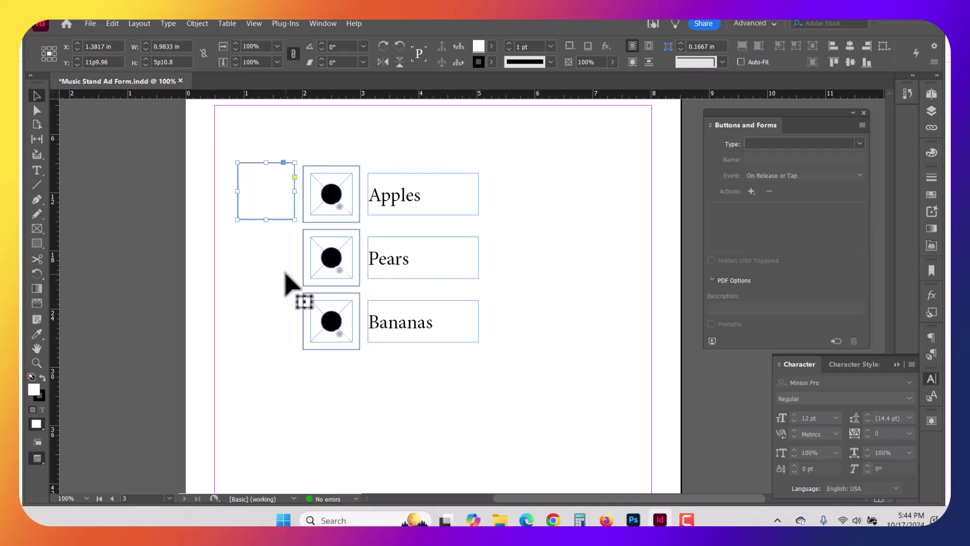
left_click(297, 228)
left_click(289, 216)
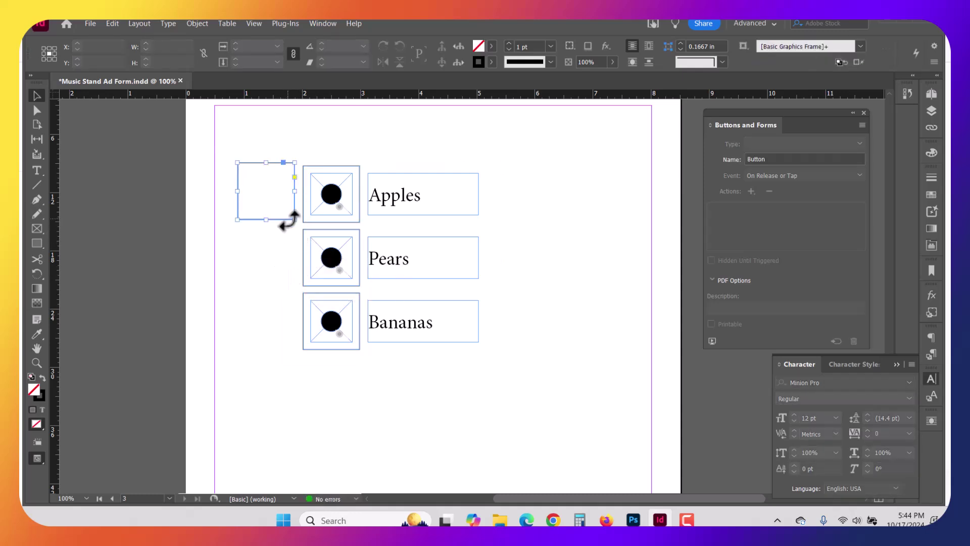
left_click_drag(295, 219, 511, 369)
key("ctrl+z")
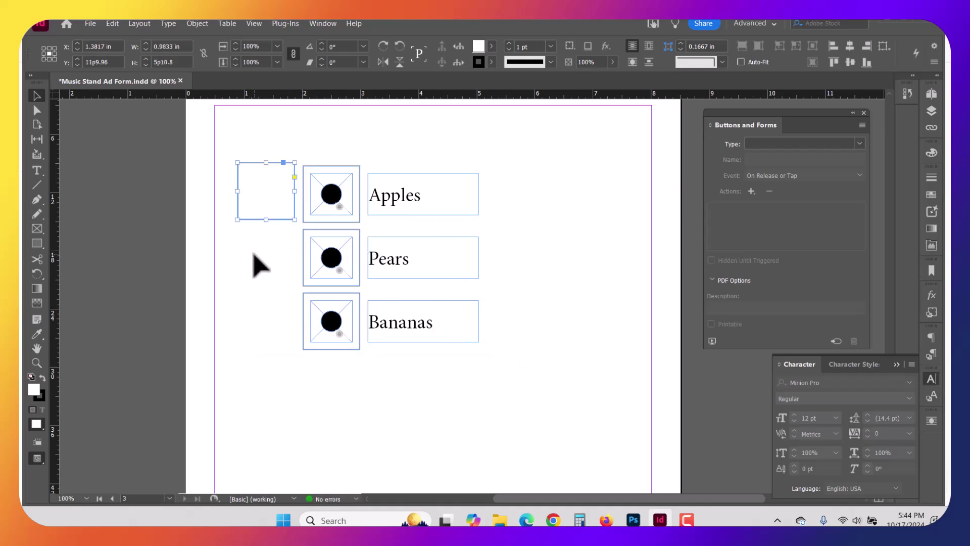
key("ctrl+z")
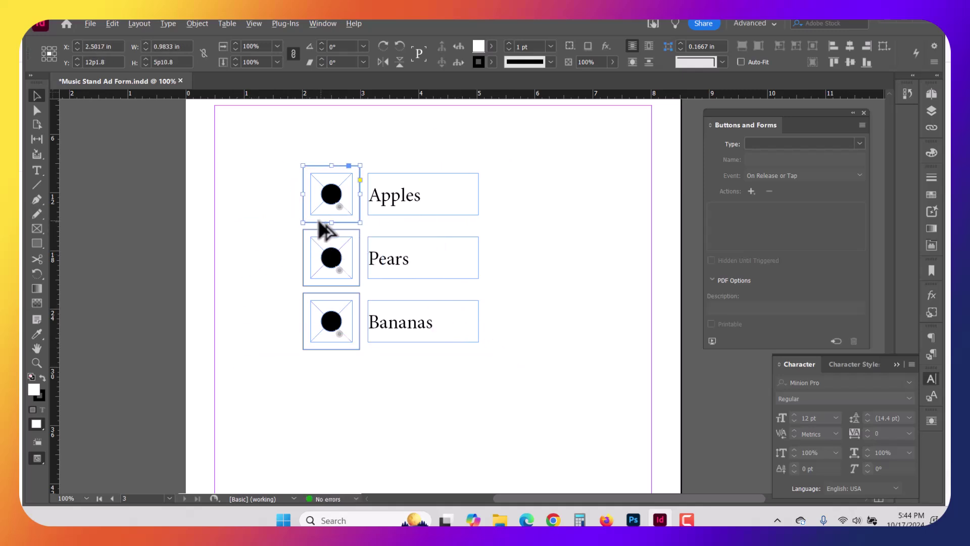
Enlarge the frame to enclose all three rows and send it to the back.
left_click_drag(326, 223, 493, 363)
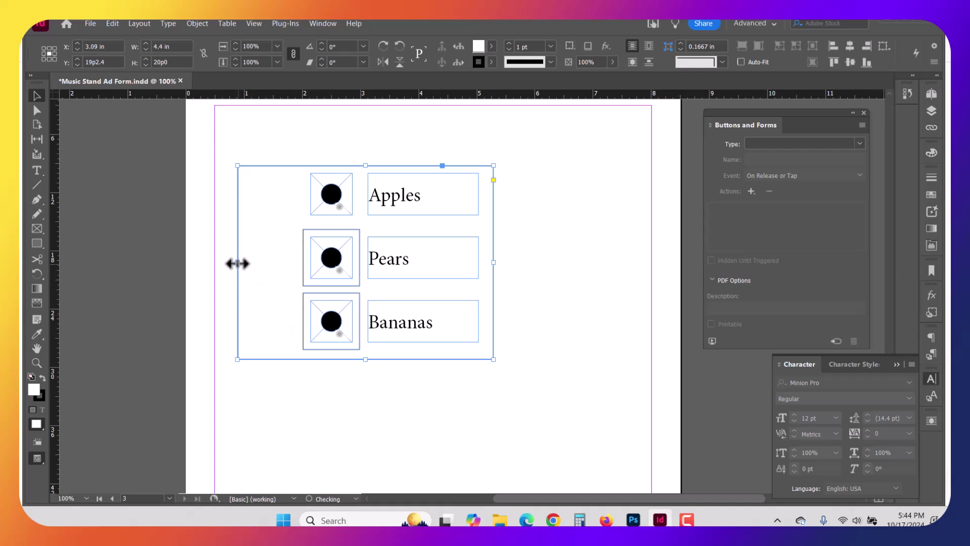
left_click_drag(238, 262, 288, 262)
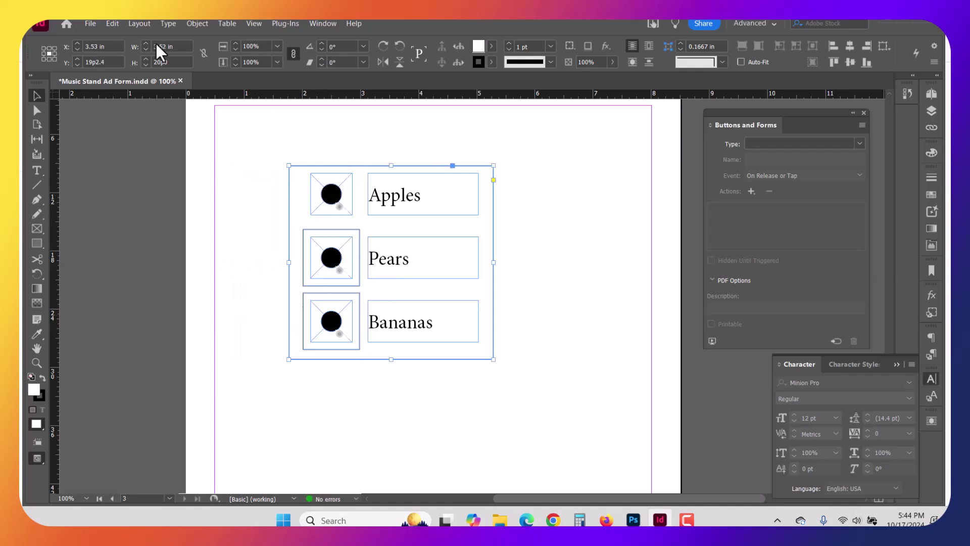
left_click(196, 25)
mouse_move(225, 63)
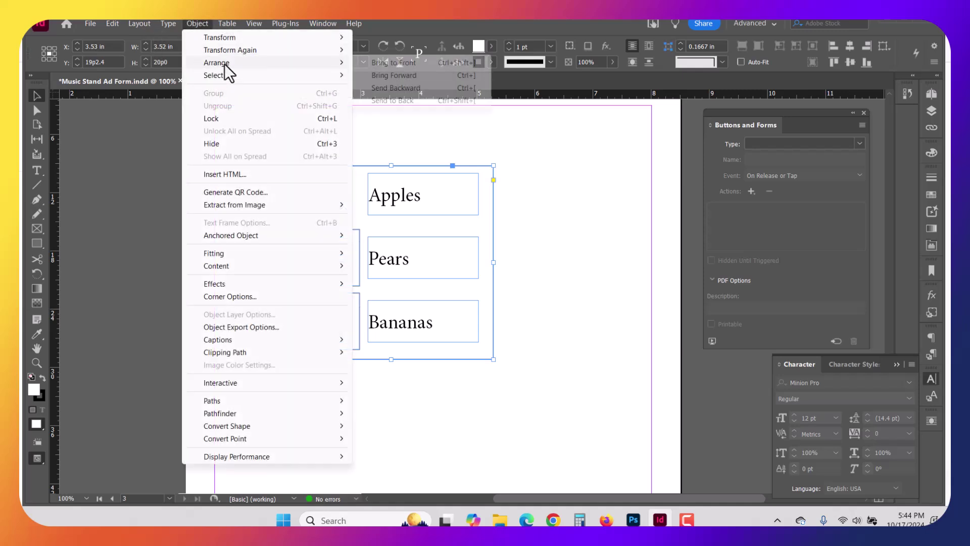
left_click(407, 101)
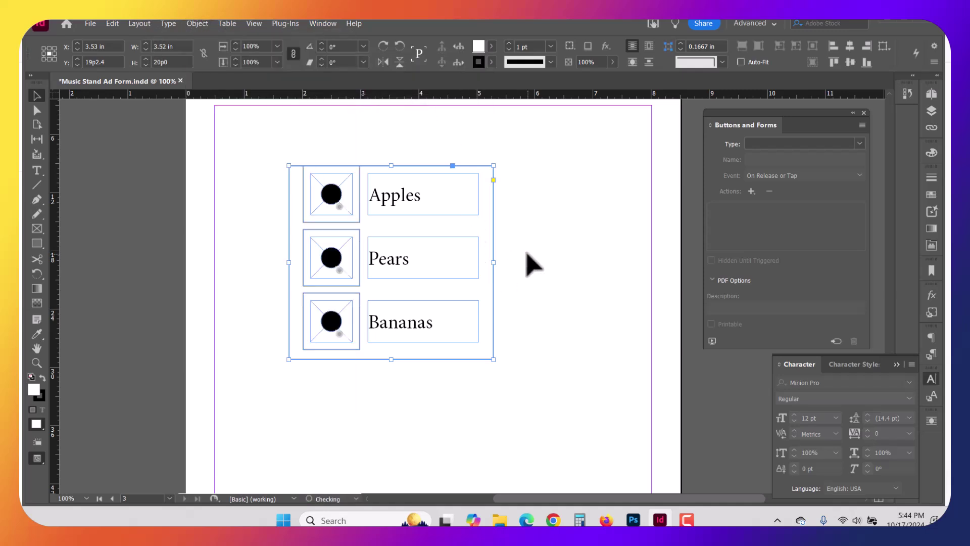
left_click(526, 264)
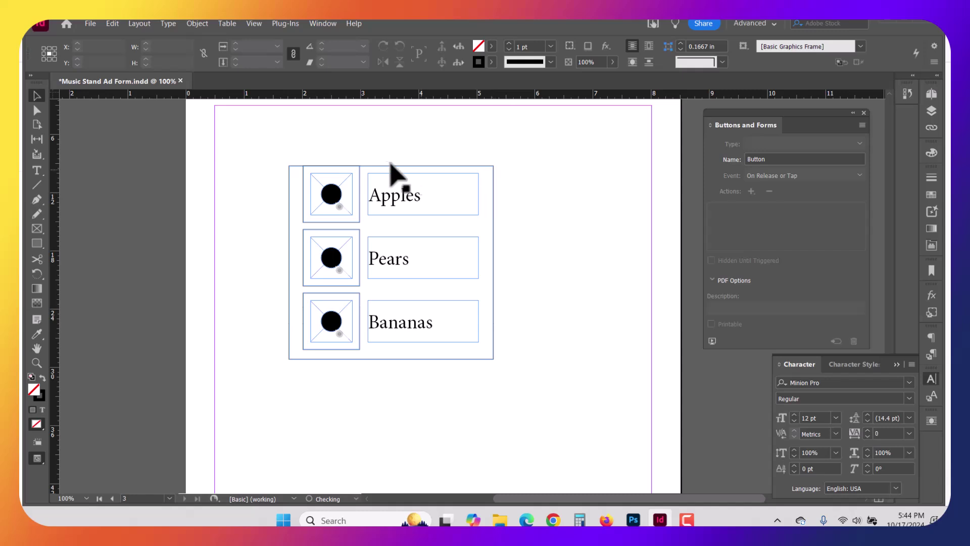
Raise the outer frame's top edge slightly, then start exporting the document from the File menu.
left_click(393, 166)
left_click_drag(391, 165, 384, 154)
left_click(90, 24)
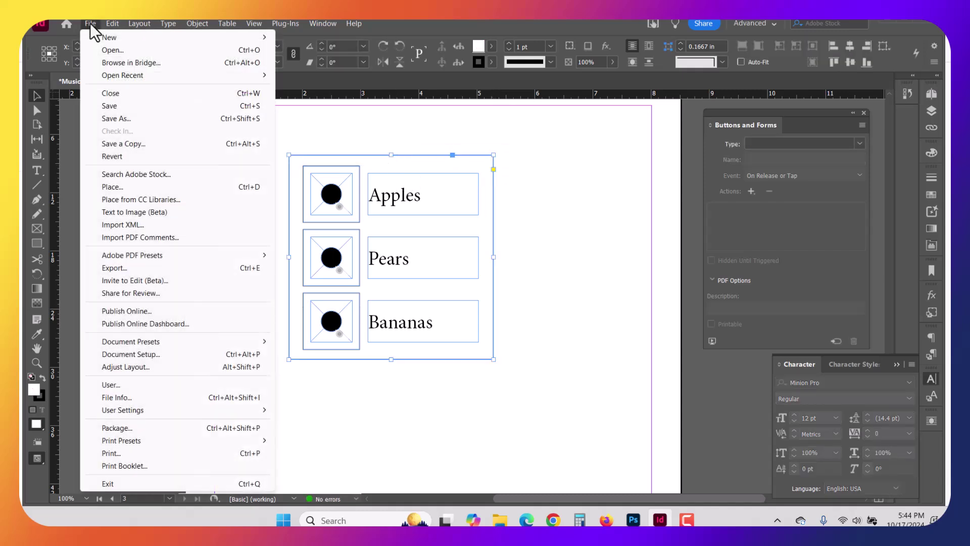
left_click(91, 26)
left_click(90, 25)
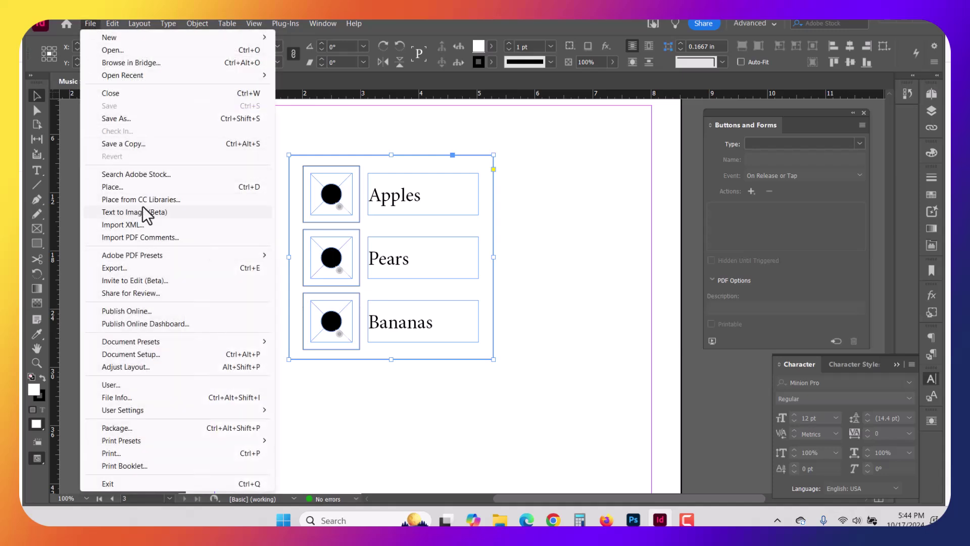
left_click(148, 269)
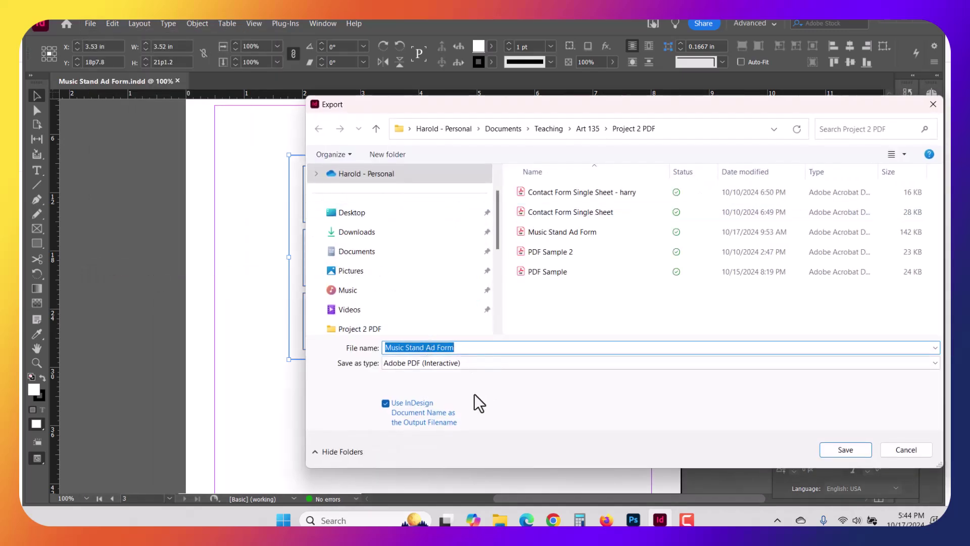
Export as Adobe PDF (Interactive) named 'Music Stand Ad Form', replacing the earlier PDF.
left_click(498, 365)
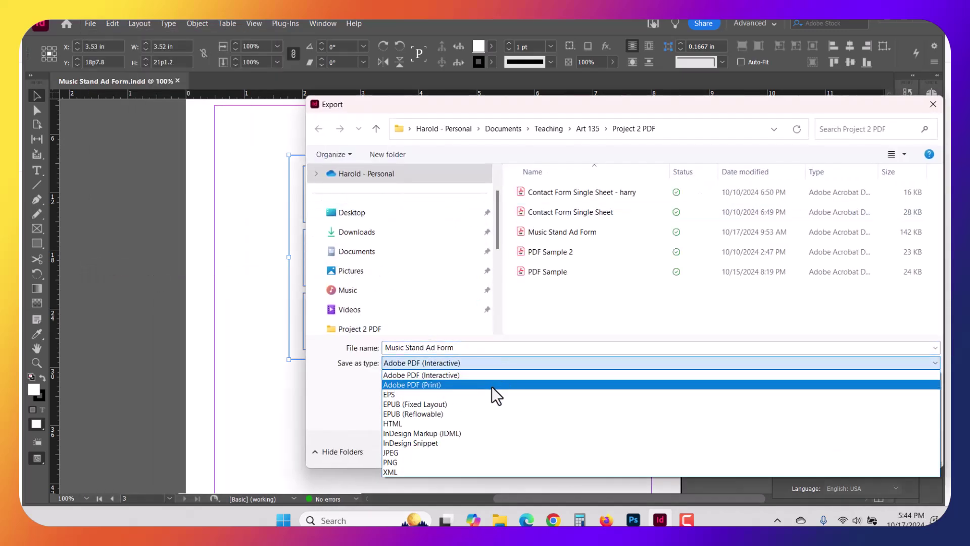
left_click(493, 387)
left_click(493, 365)
left_click(488, 377)
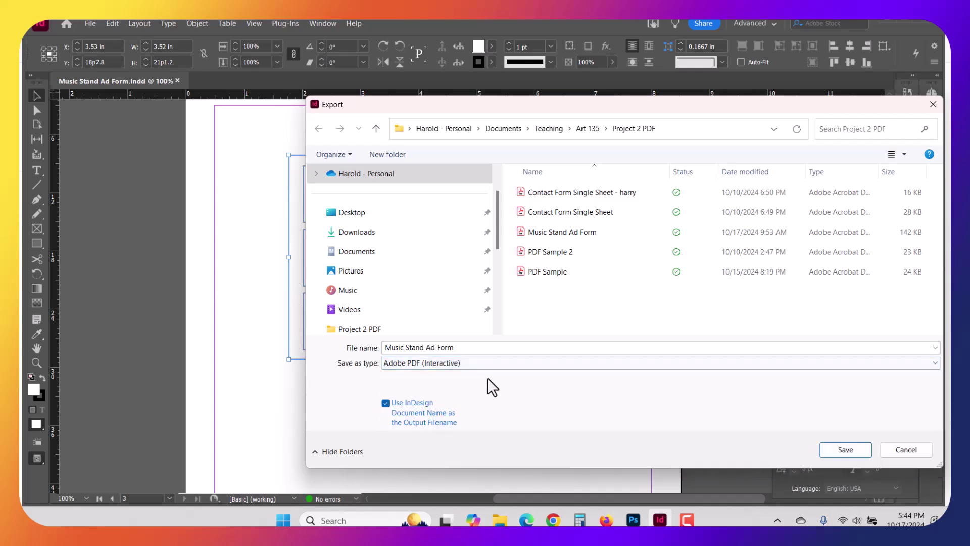
left_click(844, 452)
left_click(513, 267)
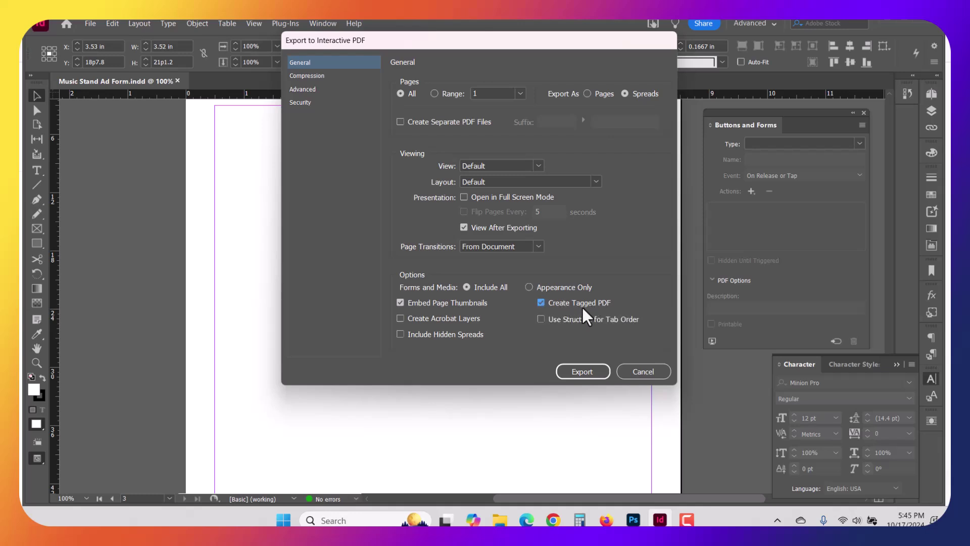
left_click(588, 374)
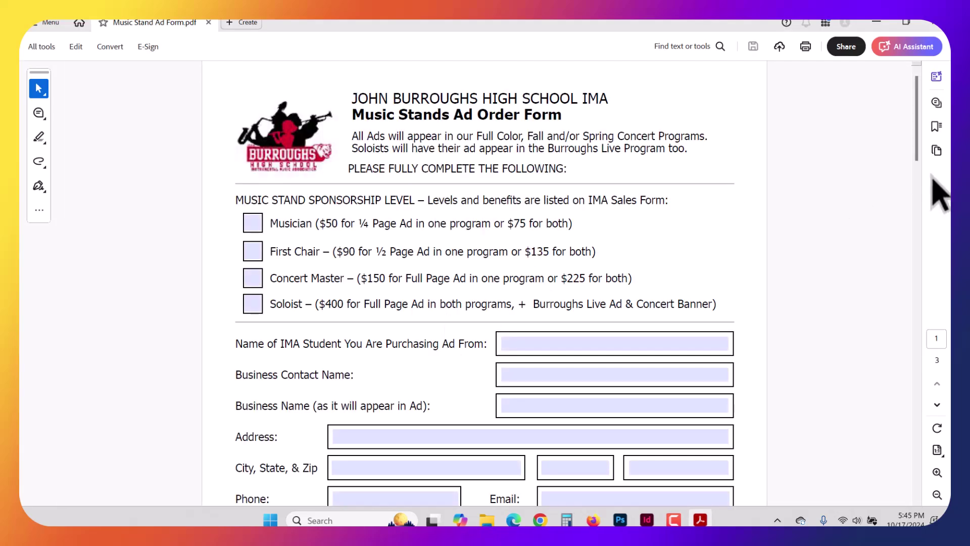
On page 3, try the Apples, Pears and Bananas radio buttons in turn, leaving Pears selected.
left_click_drag(917, 138, 920, 418)
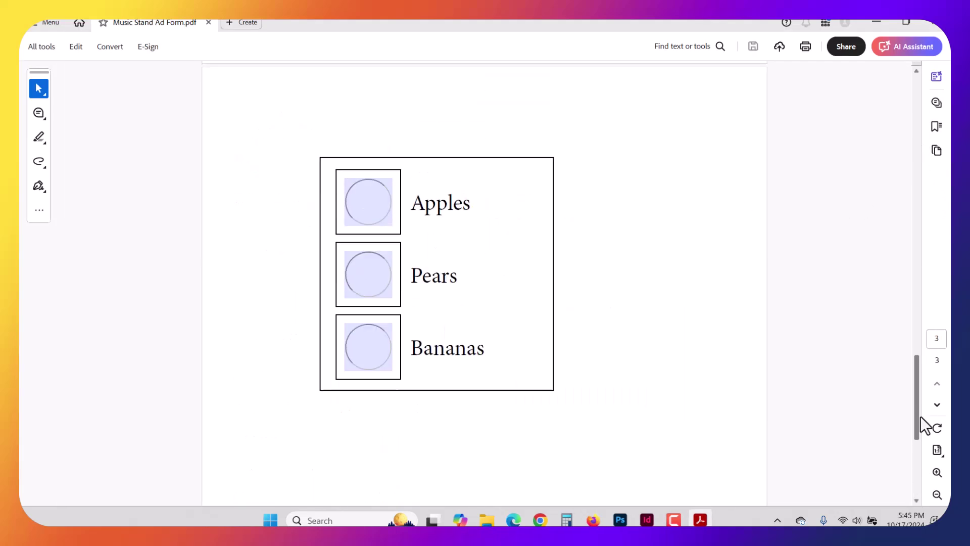
left_click(362, 268)
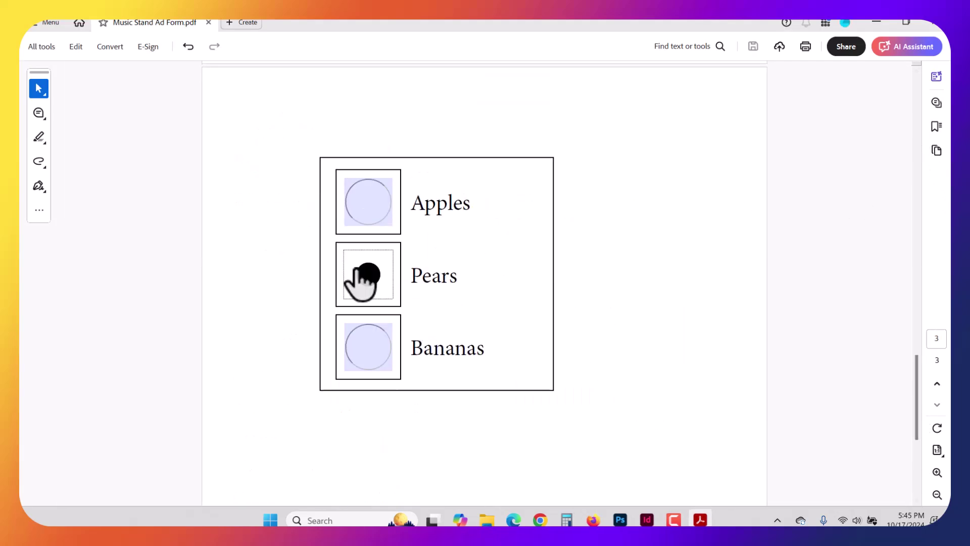
left_click_drag(362, 279, 389, 298)
left_click(389, 299)
left_click(379, 226)
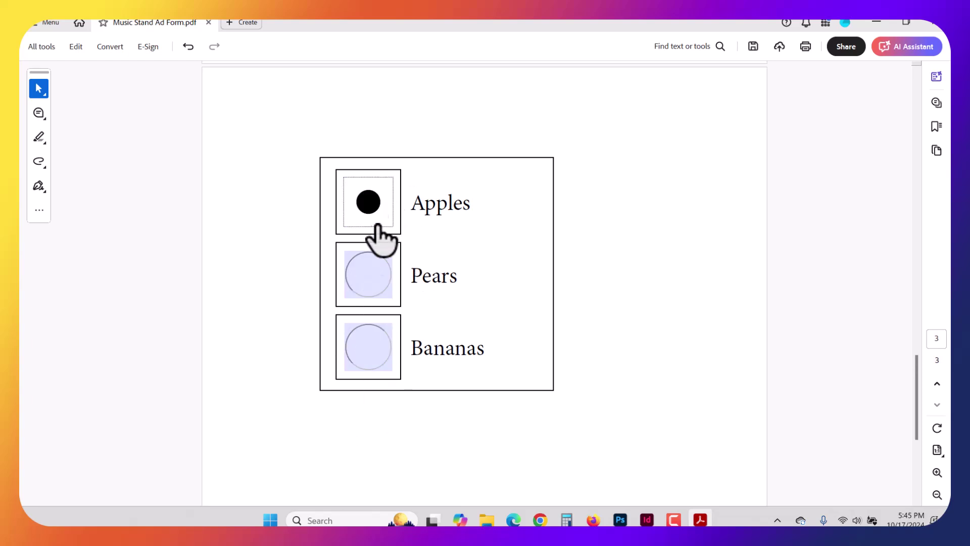
left_click(364, 293)
left_click(366, 350)
left_click(383, 218)
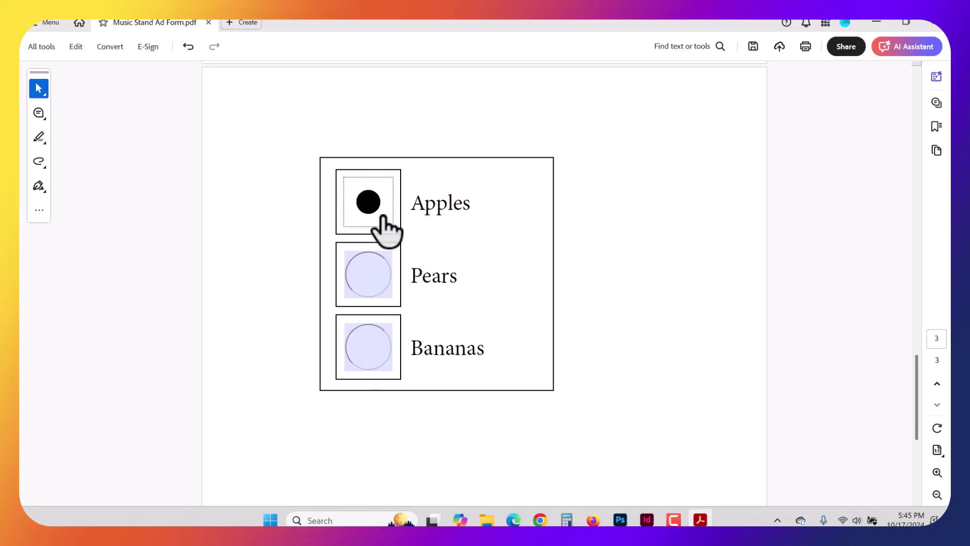
left_click(381, 272)
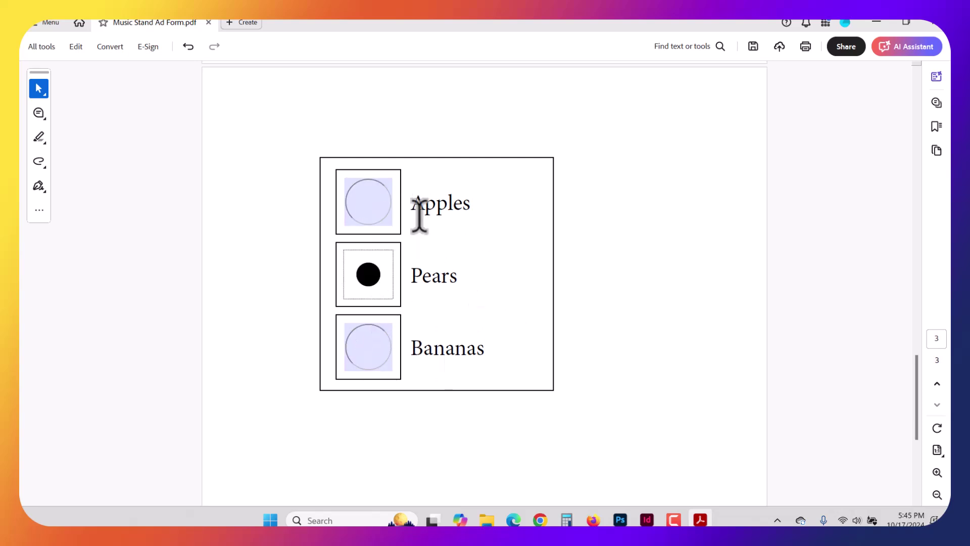
left_click_drag(420, 212, 335, 135)
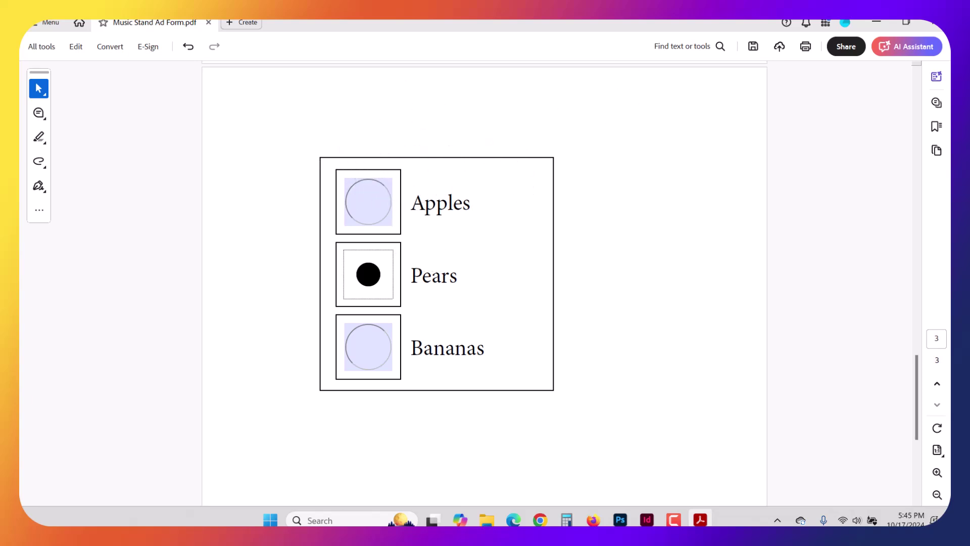